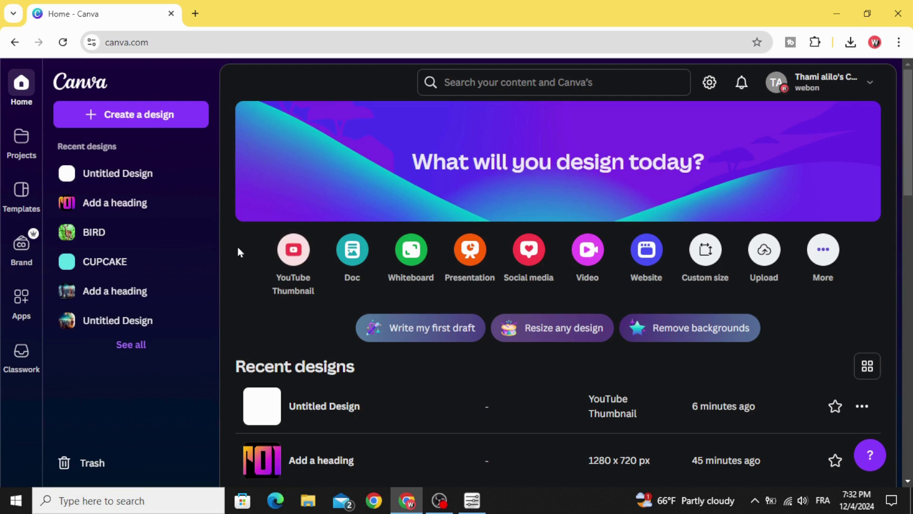
Step: Start a new blank Video (1080p) design from the Create a design menu
{"action": "left_click", "coordinate": [593, 259]}
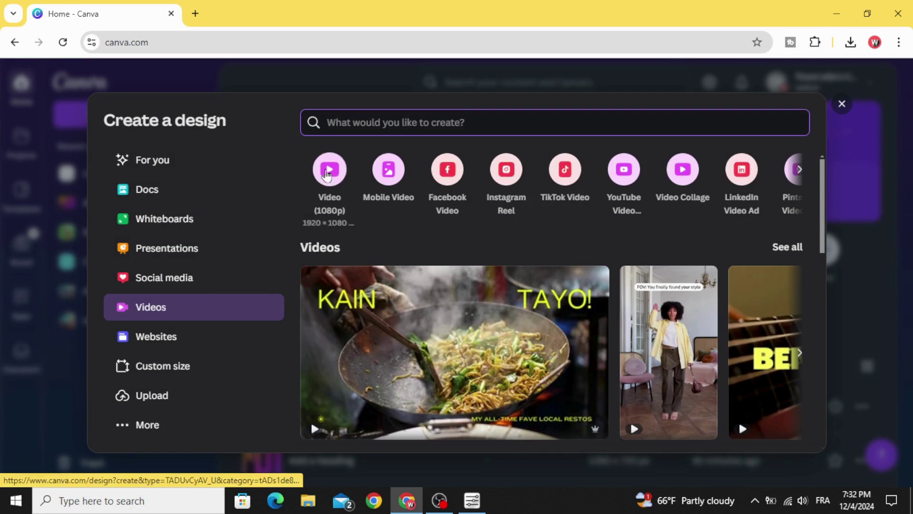
{"action": "left_click", "coordinate": [329, 177]}
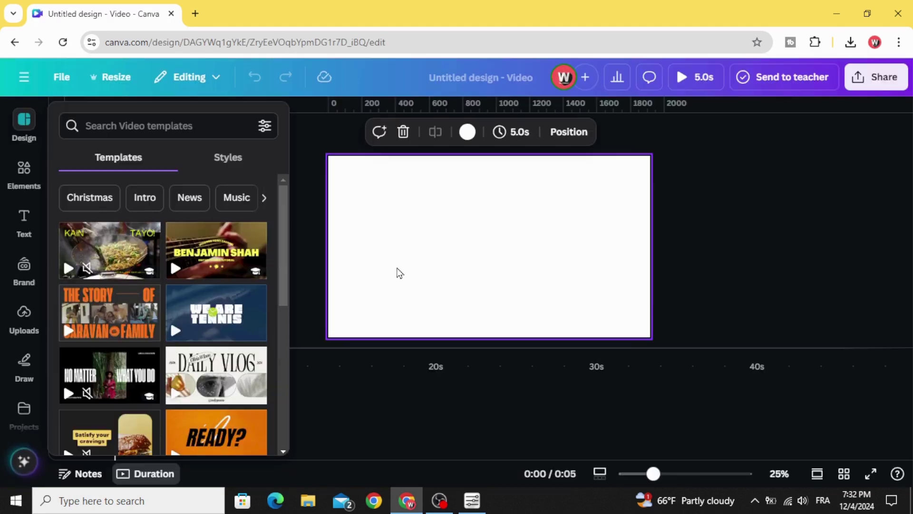
Step: Drag the uploaded fawn photo onto the page and enlarge it to fill the whole page
{"action": "left_click", "coordinate": [19, 322]}
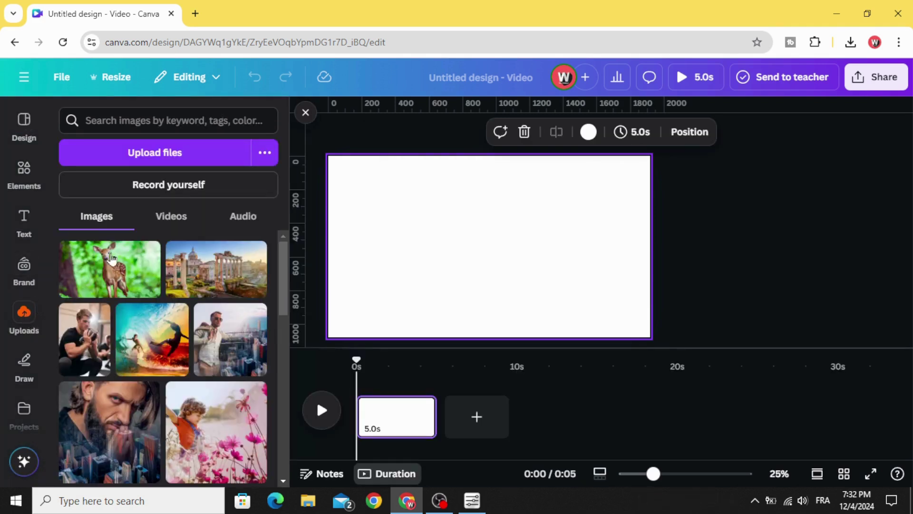
{"action": "left_click_drag", "start_coordinate": [97, 276], "coordinate": [478, 243]}
{"action": "left_click_drag", "start_coordinate": [413, 290], "coordinate": [328, 337]}
{"action": "left_click", "coordinate": [692, 194]}
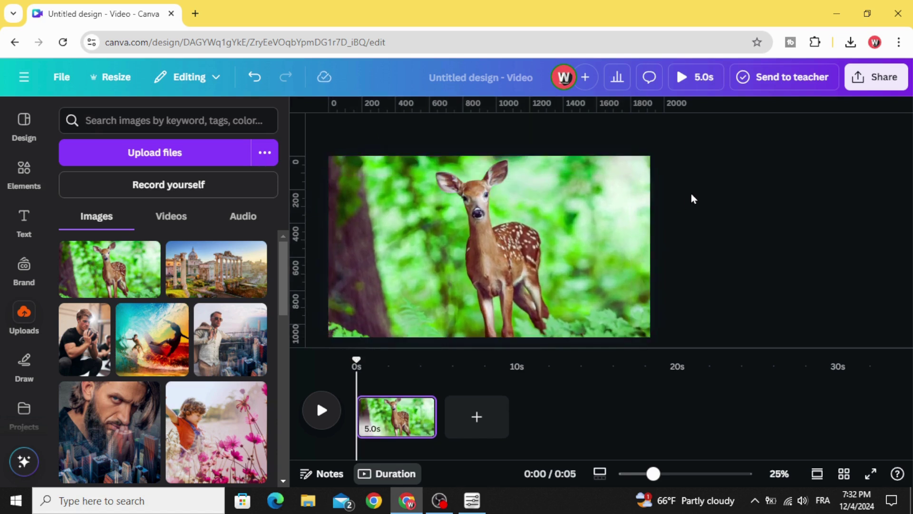
Step: Duplicate the deer photo, align the copy over the original, and remove the copy's background
{"action": "left_click", "coordinate": [408, 271]}
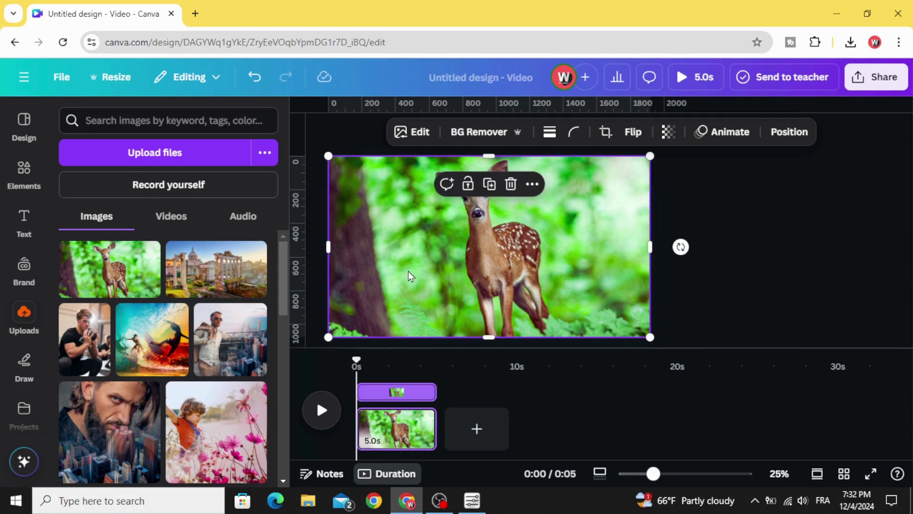
{"action": "left_click", "coordinate": [492, 187]}
{"action": "left_click_drag", "start_coordinate": [515, 262], "coordinate": [512, 260]}
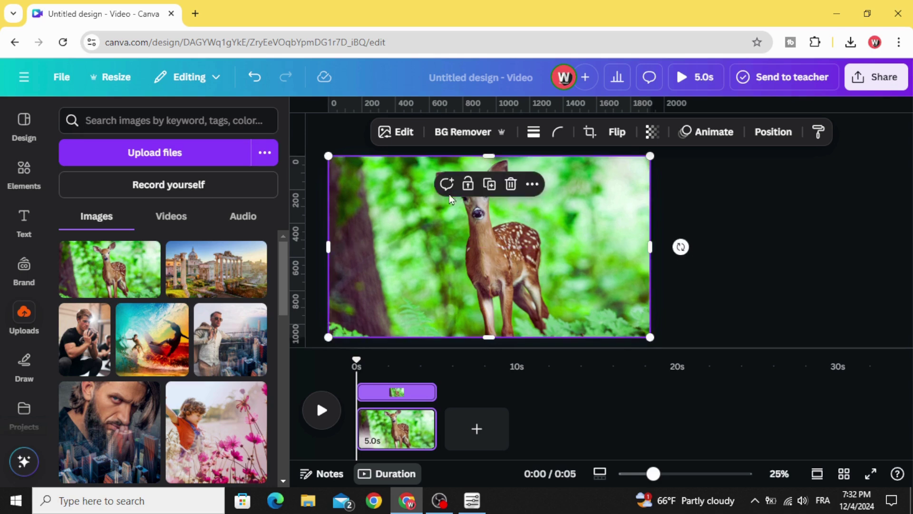
{"action": "left_click", "coordinate": [452, 135]}
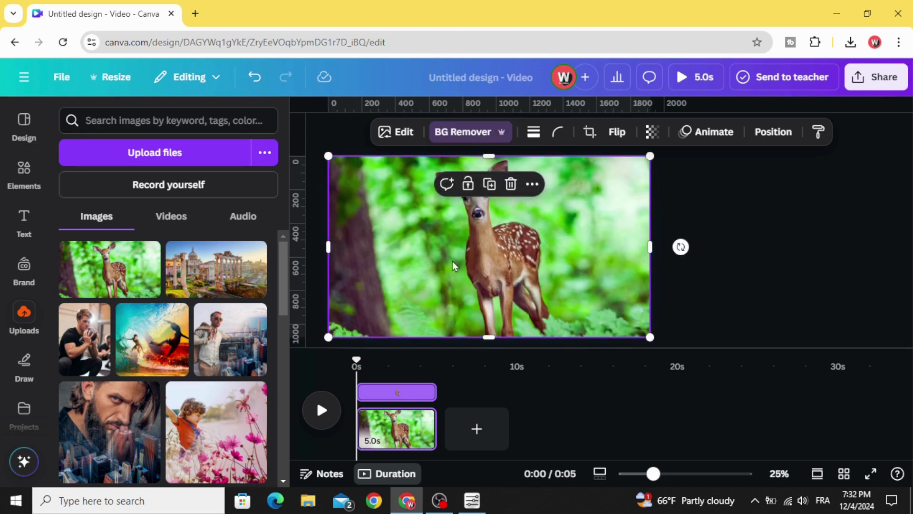
Step: Check the layer order in the Layers list, then add a blank page after the deer page
{"action": "right_click", "coordinate": [490, 237]}
{"action": "mouse_move", "coordinate": [490, 238]}
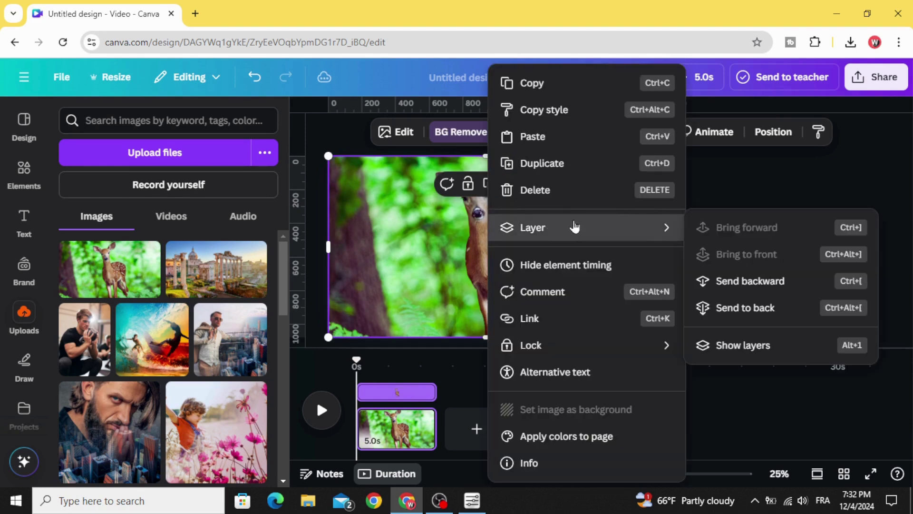
{"action": "left_click", "coordinate": [754, 346]}
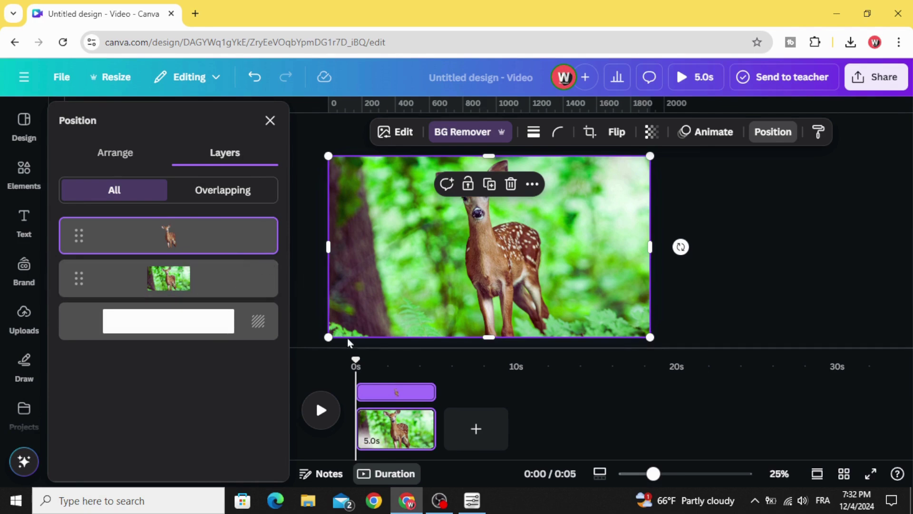
{"action": "key", "text": "Escape"}
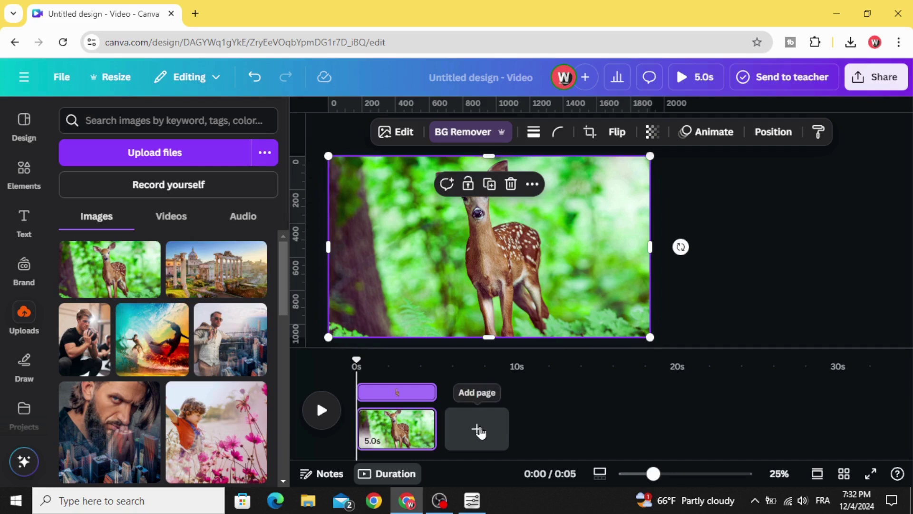
{"action": "left_click", "coordinate": [478, 429]}
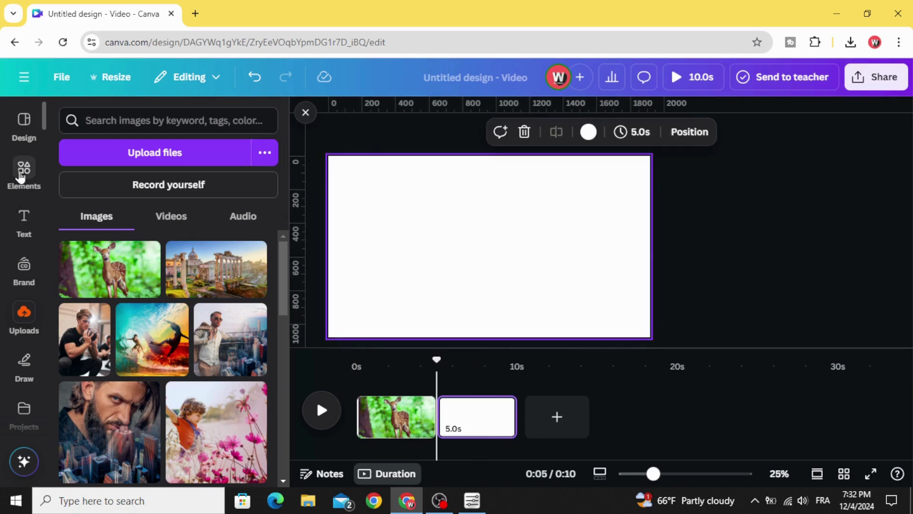
Step: Add a square shape from Elements to the second page
{"action": "left_click", "coordinate": [21, 174]}
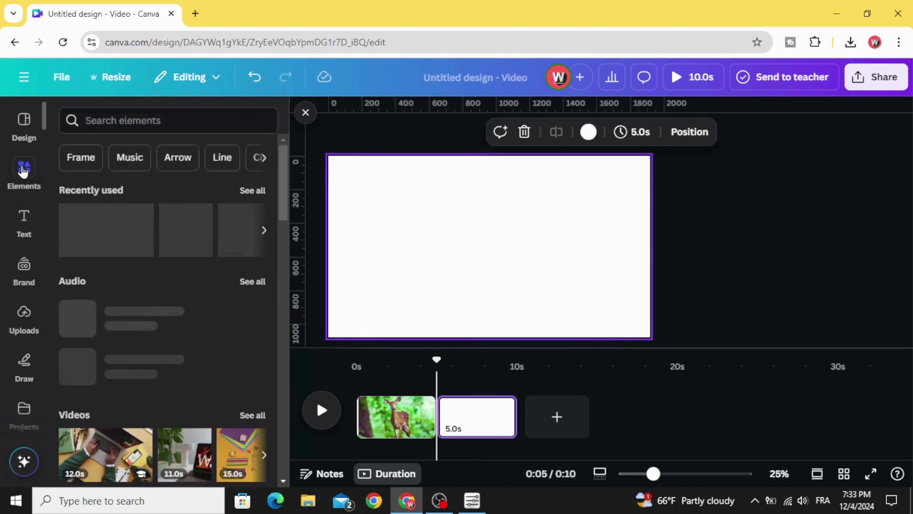
{"action": "scroll", "coordinate": [118, 234], "scroll_direction": "down", "scroll_amount": 10}
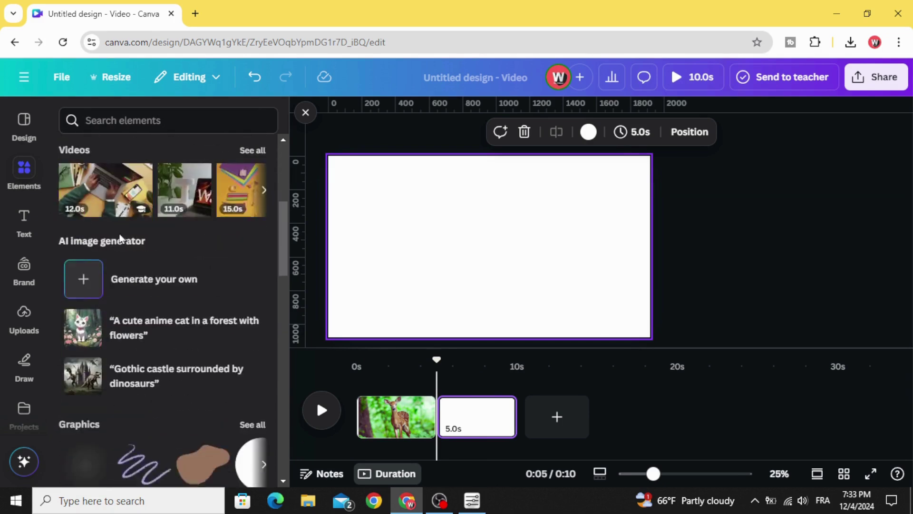
{"action": "scroll", "coordinate": [119, 236], "scroll_direction": "down", "scroll_amount": 5}
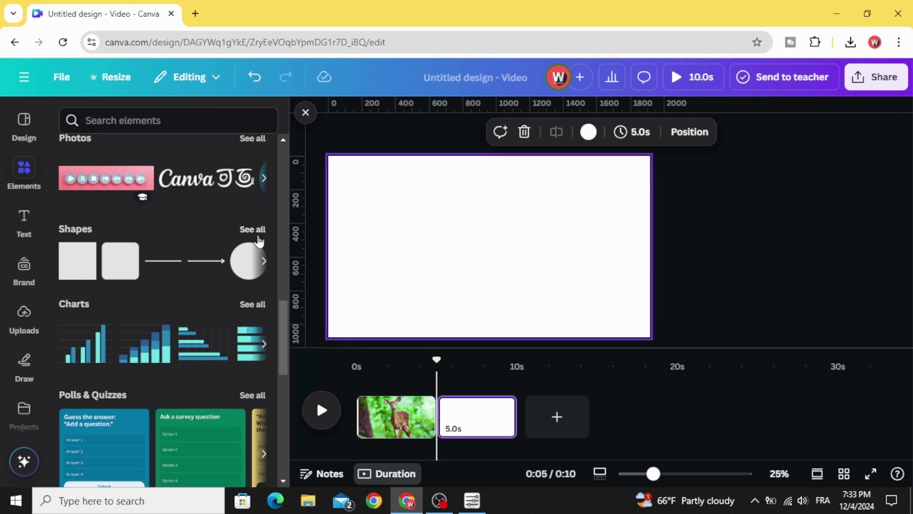
{"action": "left_click", "coordinate": [70, 264]}
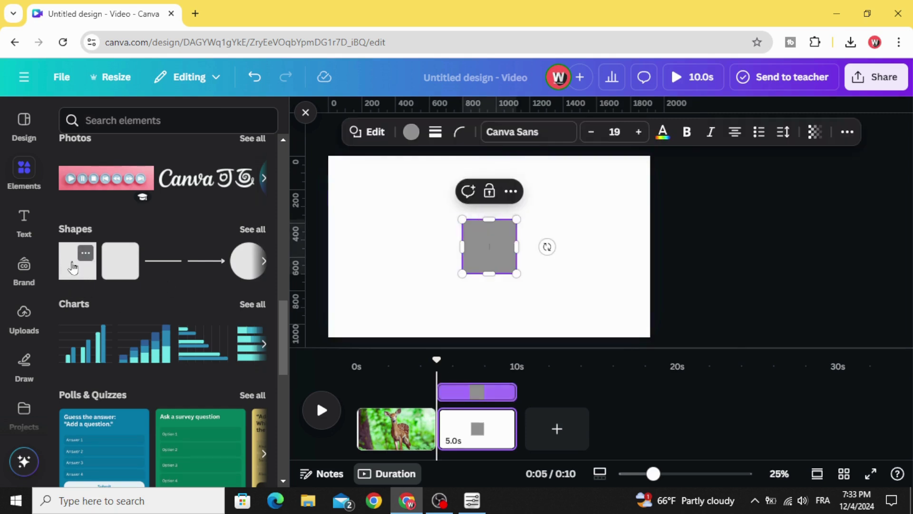
{"action": "left_click", "coordinate": [387, 238]}
Step: Move and stretch the square into a tall grey bar spanning the page's full height
{"action": "left_click_drag", "start_coordinate": [493, 250], "coordinate": [406, 333]}
{"action": "left_click_drag", "start_coordinate": [427, 272], "coordinate": [453, 264]}
{"action": "left_click_drag", "start_coordinate": [413, 192], "coordinate": [413, 138]}
{"action": "left_click_drag", "start_coordinate": [415, 331], "coordinate": [421, 357]}
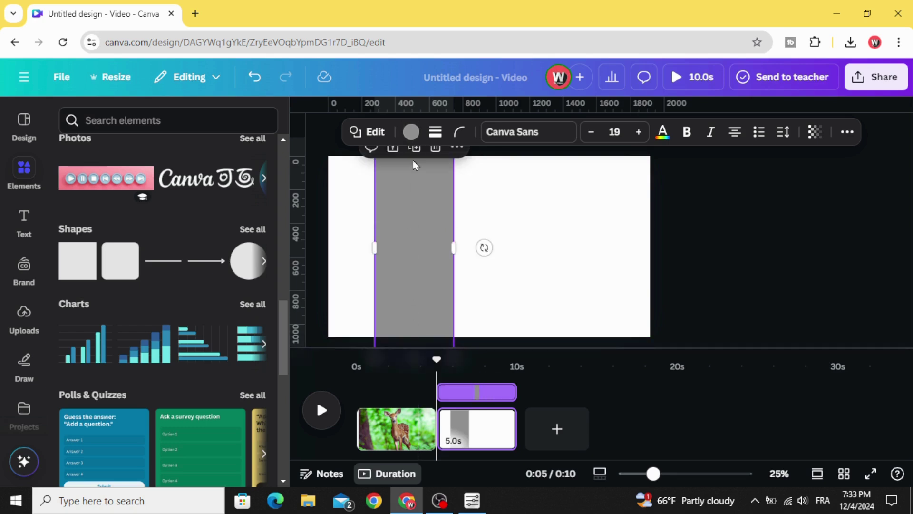
{"action": "left_click", "coordinate": [412, 132]}
{"action": "scroll", "coordinate": [216, 286], "scroll_direction": "down", "scroll_amount": 4}
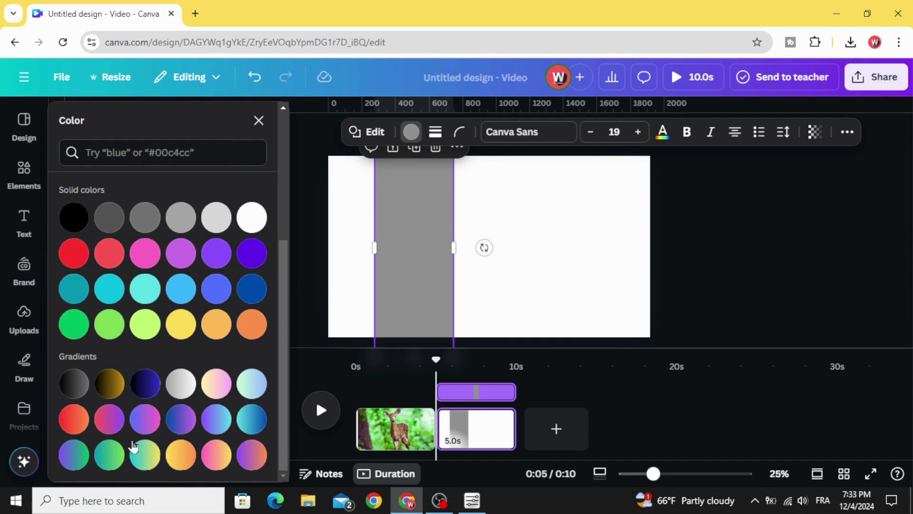
Step: Fill the stripe with a vertical red-to-yellow gradient, setting the second colour to #FFE500
{"action": "left_click", "coordinate": [67, 422]}
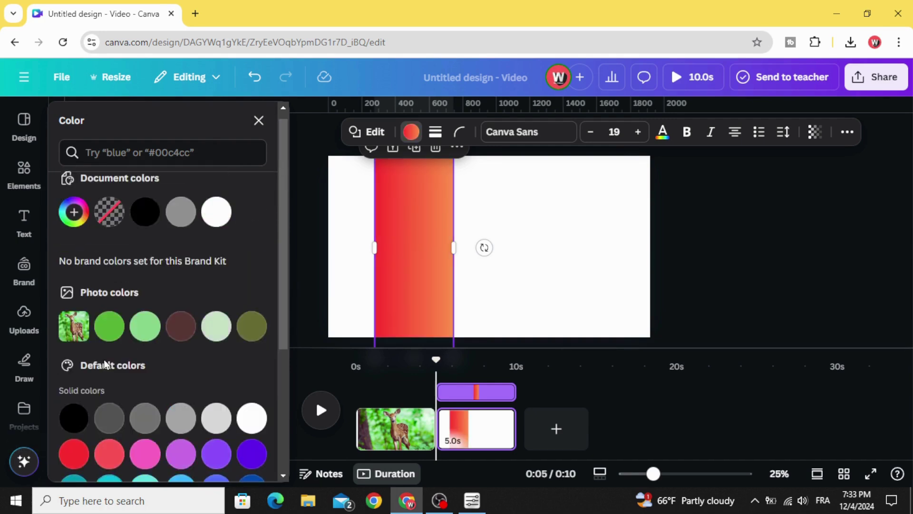
{"action": "left_click", "coordinate": [72, 222]}
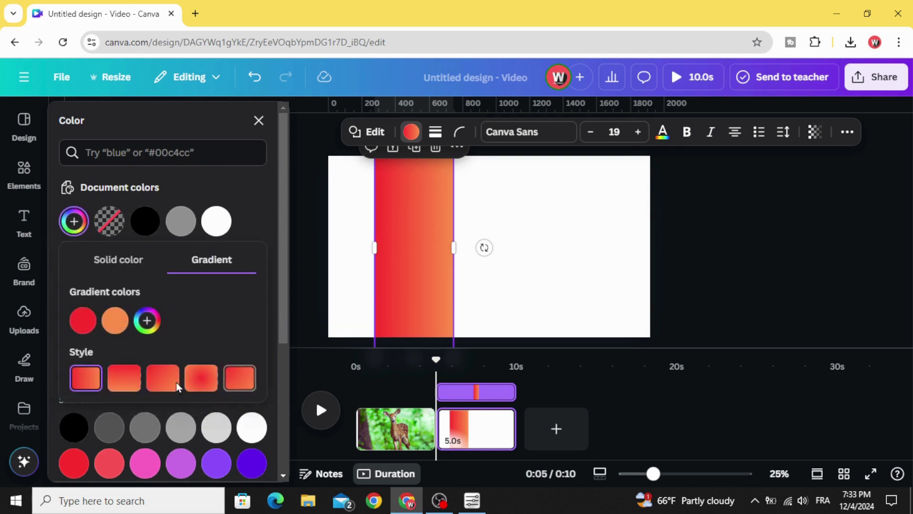
{"action": "left_click", "coordinate": [125, 379]}
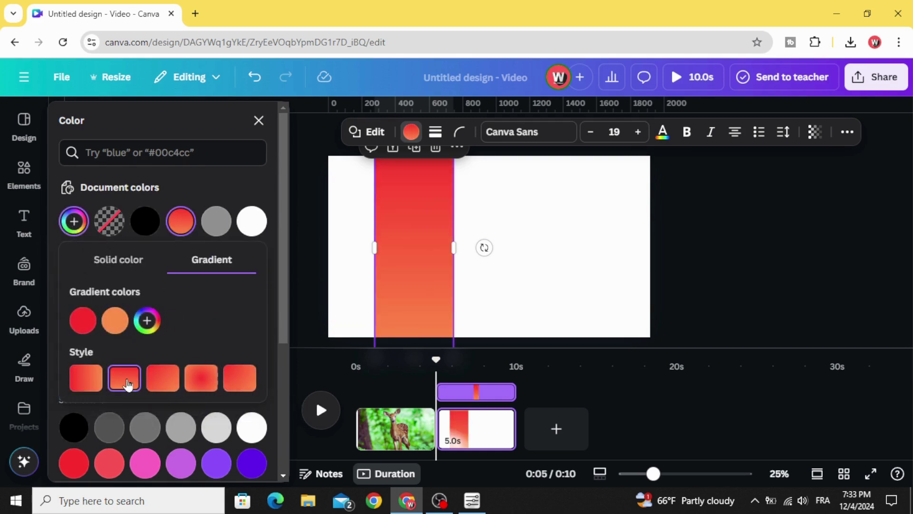
{"action": "left_click", "coordinate": [114, 325]}
{"action": "left_click", "coordinate": [143, 241]}
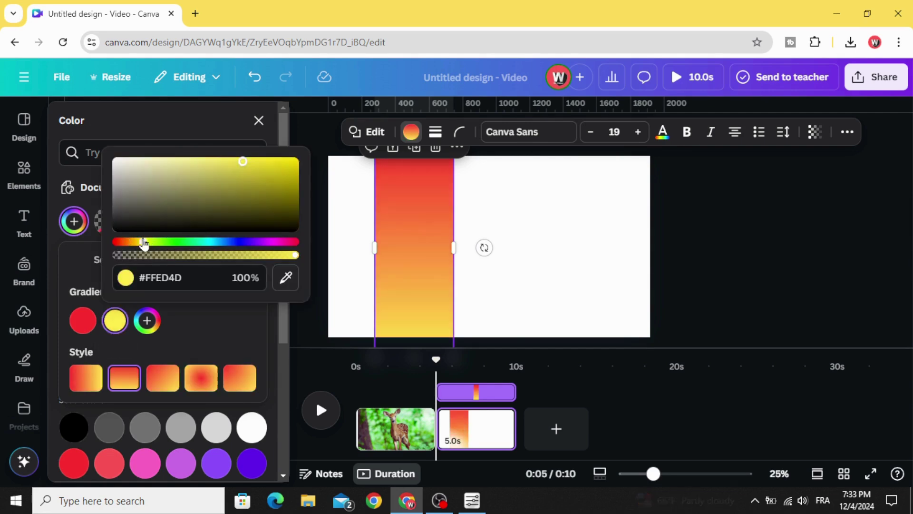
{"action": "left_click", "coordinate": [304, 152]}
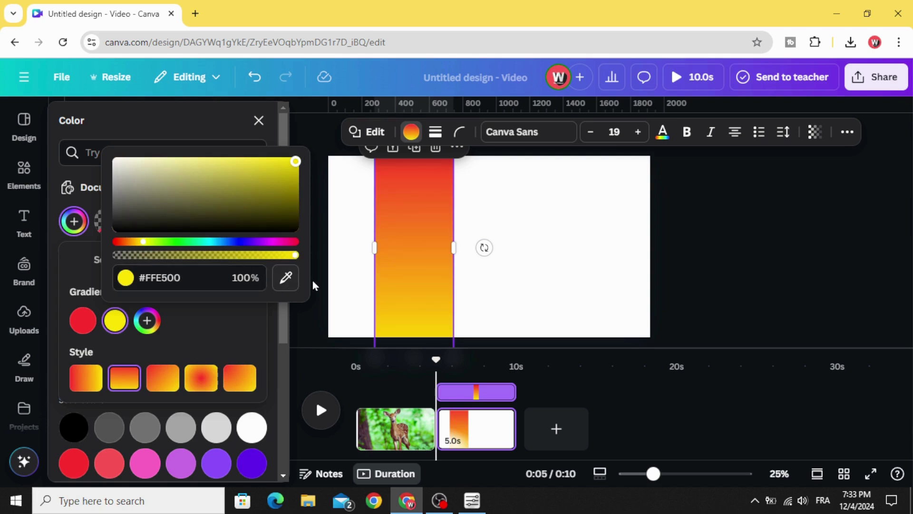
Step: Tilt the stripe about 15° into a diagonal band and widen it slightly
{"action": "left_click_drag", "start_coordinate": [484, 247], "coordinate": [515, 220]}
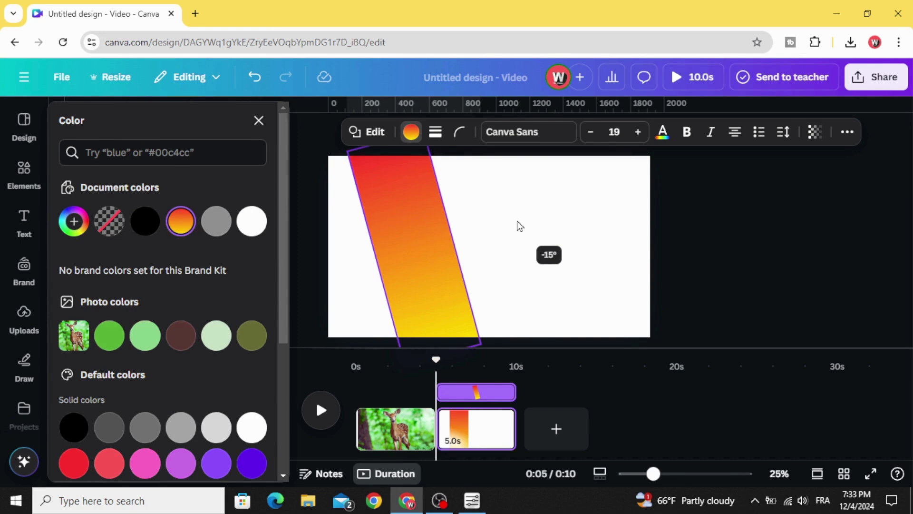
{"action": "left_click_drag", "start_coordinate": [453, 236], "coordinate": [455, 237]}
{"action": "left_click", "coordinate": [535, 242]}
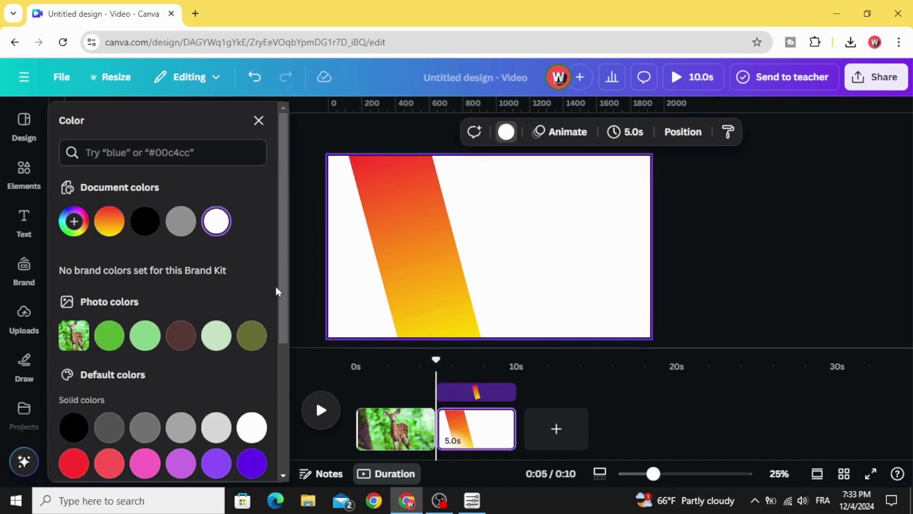
{"action": "left_click", "coordinate": [20, 170]}
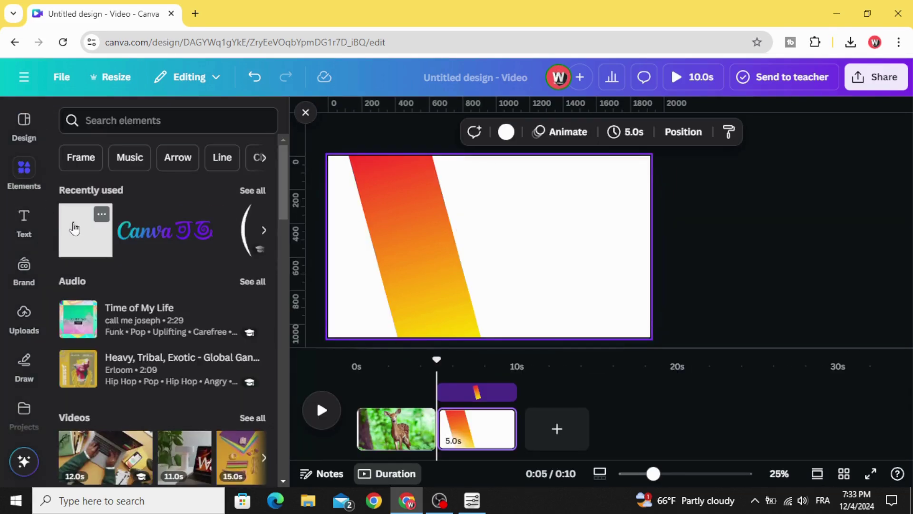
Step: Add a red bar at the page top with transparency 9 and group it with the gradient stripe
{"action": "left_click", "coordinate": [74, 232]}
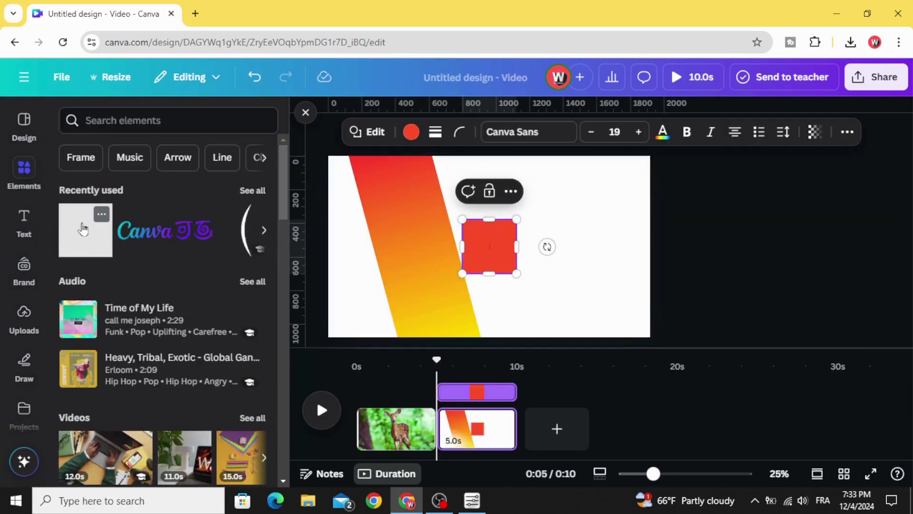
{"action": "left_click", "coordinate": [580, 234]}
{"action": "left_click_drag", "start_coordinate": [502, 253], "coordinate": [574, 188]}
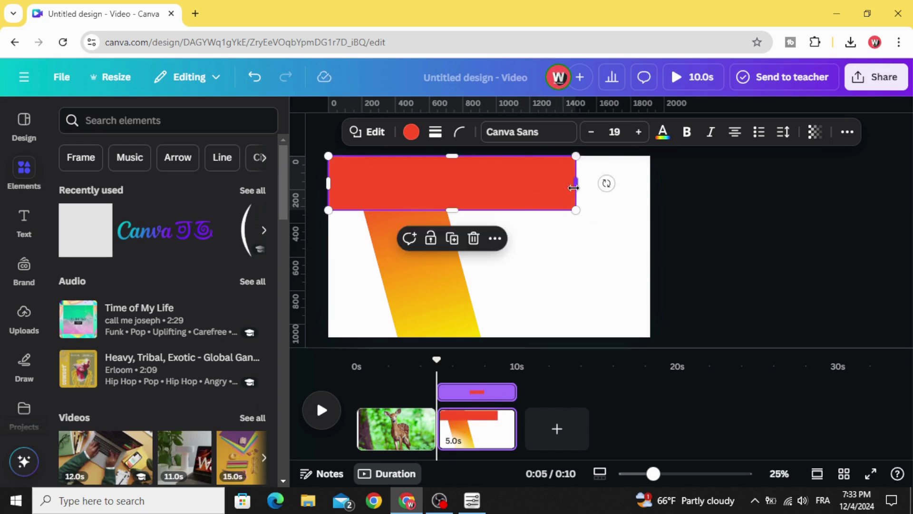
{"action": "left_click", "coordinate": [816, 132]}
{"action": "left_click_drag", "start_coordinate": [848, 190], "coordinate": [730, 212]}
{"action": "left_click", "coordinate": [713, 233]}
{"action": "left_click_drag", "start_coordinate": [699, 179], "coordinate": [348, 346]}
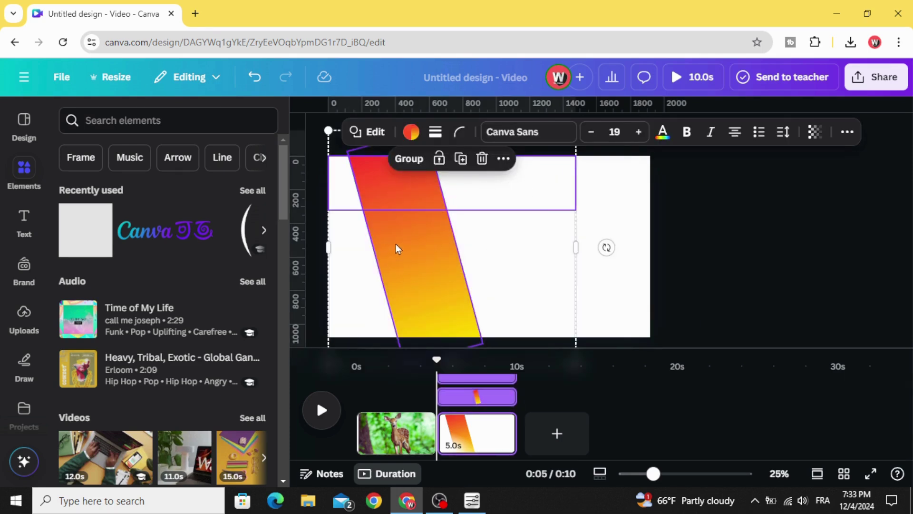
{"action": "left_click", "coordinate": [408, 158]}
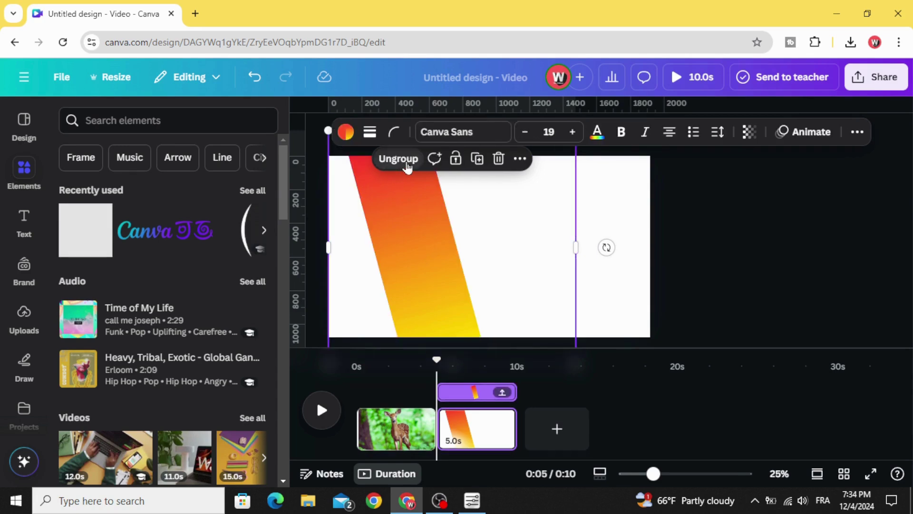
Step: Copy the gradient stripe group and paste it onto the deer page, moving it left
{"action": "right_click", "coordinate": [403, 213]}
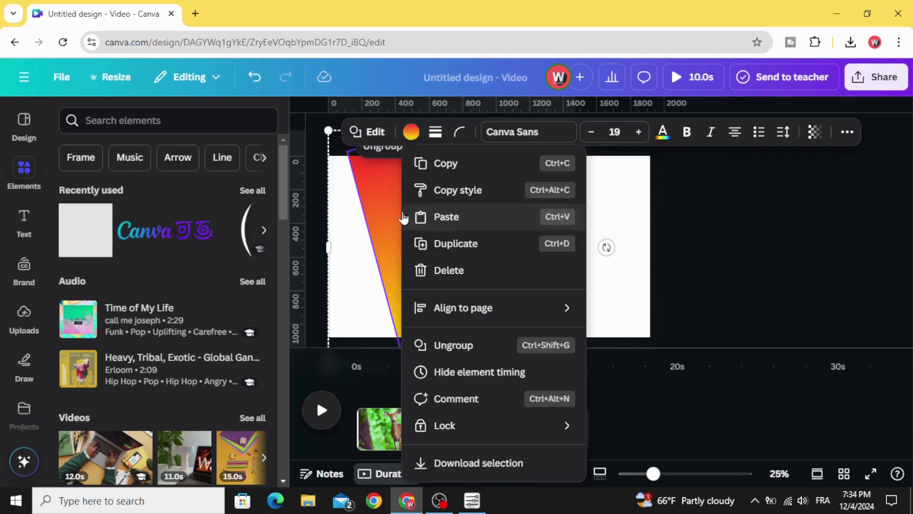
{"action": "left_click", "coordinate": [453, 171]}
{"action": "left_click", "coordinate": [393, 428]}
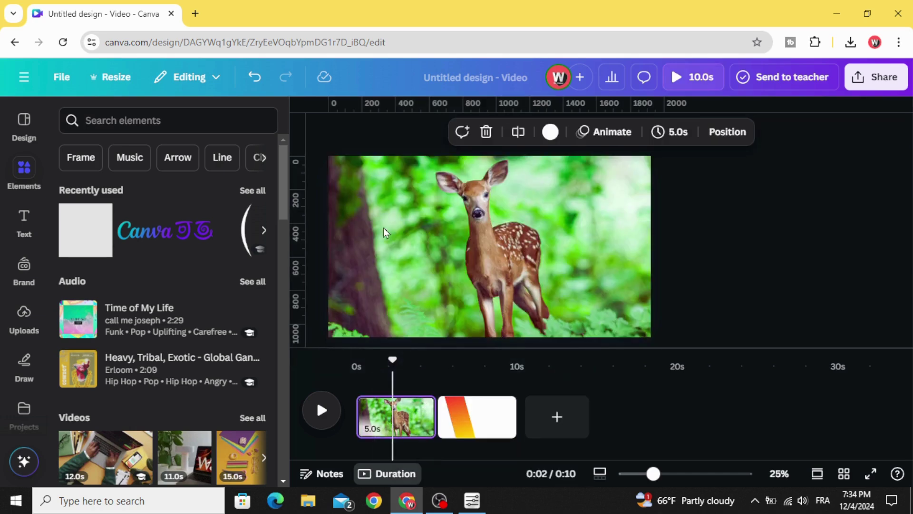
{"action": "right_click", "coordinate": [385, 226]}
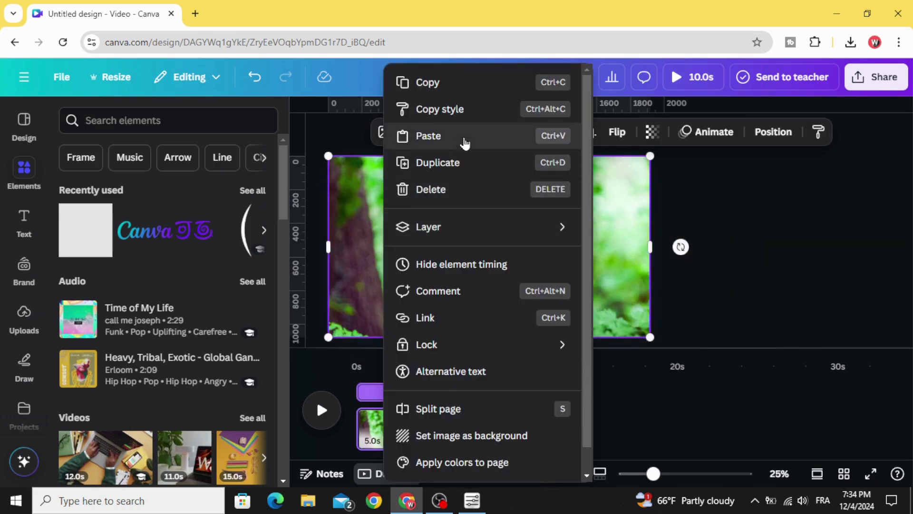
{"action": "left_click", "coordinate": [465, 137]}
{"action": "left_click_drag", "start_coordinate": [453, 256], "coordinate": [427, 241]}
Step: Layer the stripe below the deer cutout and shift it right toward the page centre
{"action": "right_click", "coordinate": [427, 242]}
{"action": "mouse_move", "coordinate": [505, 264]}
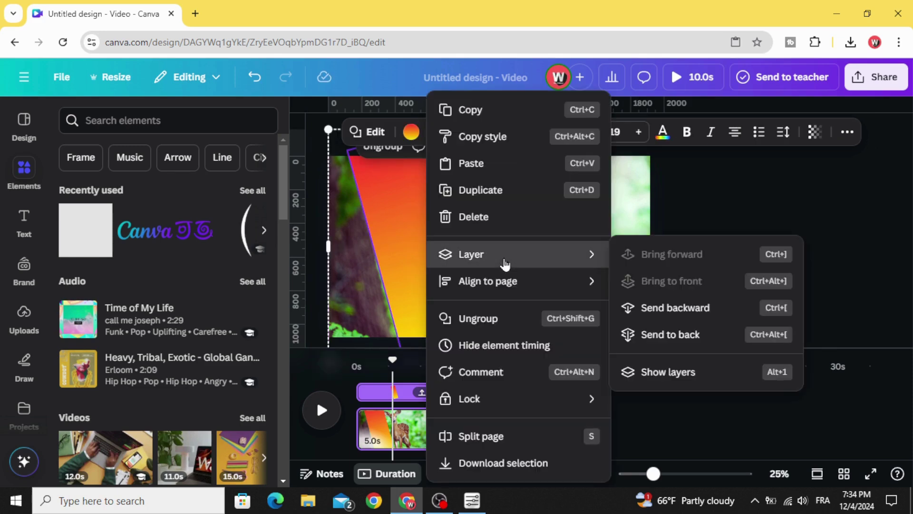
{"action": "left_click", "coordinate": [718, 376]}
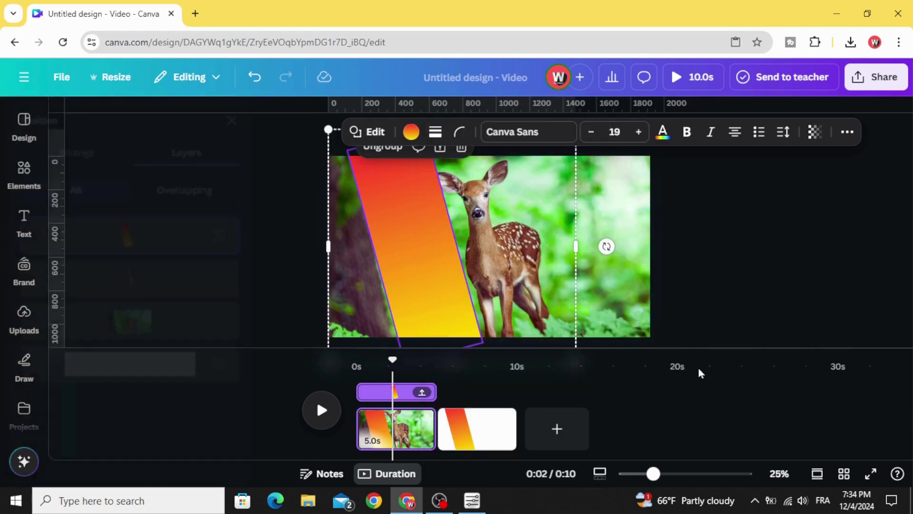
{"action": "left_click_drag", "start_coordinate": [199, 235], "coordinate": [191, 281]}
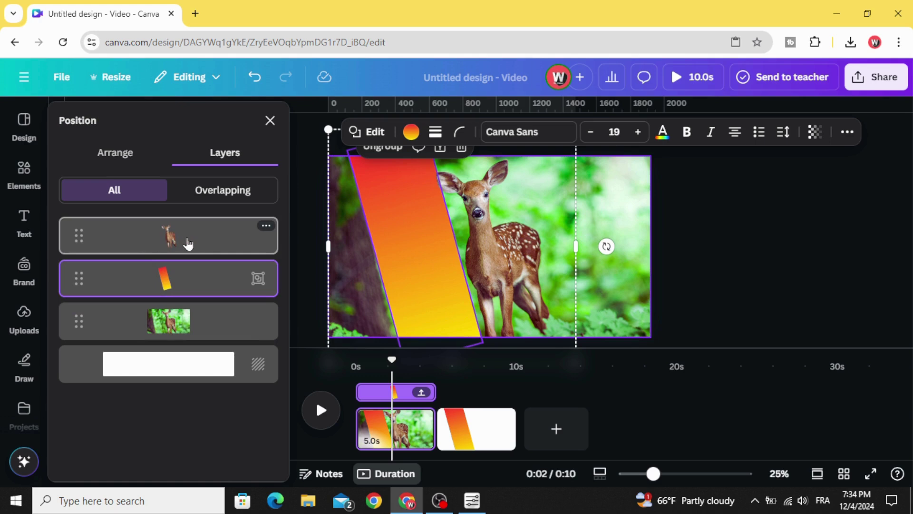
{"action": "left_click_drag", "start_coordinate": [393, 255], "coordinate": [432, 257]}
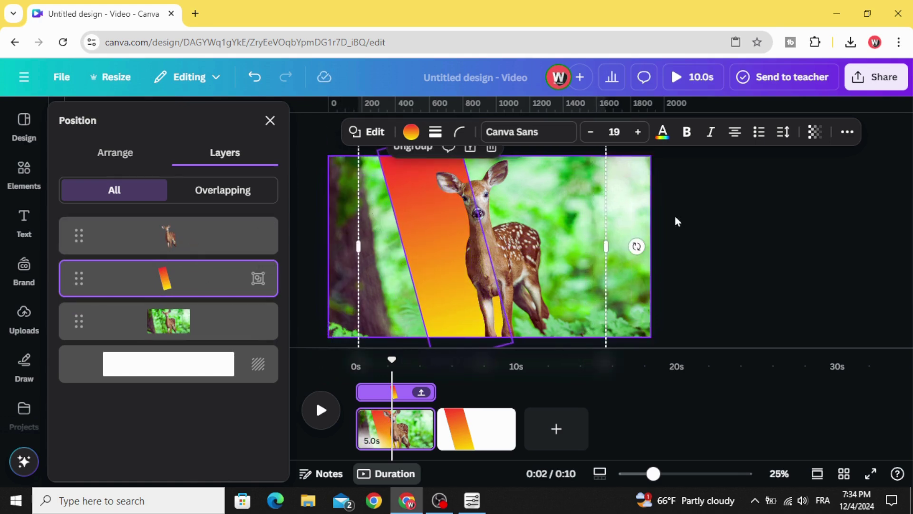
{"action": "left_click", "coordinate": [706, 208]}
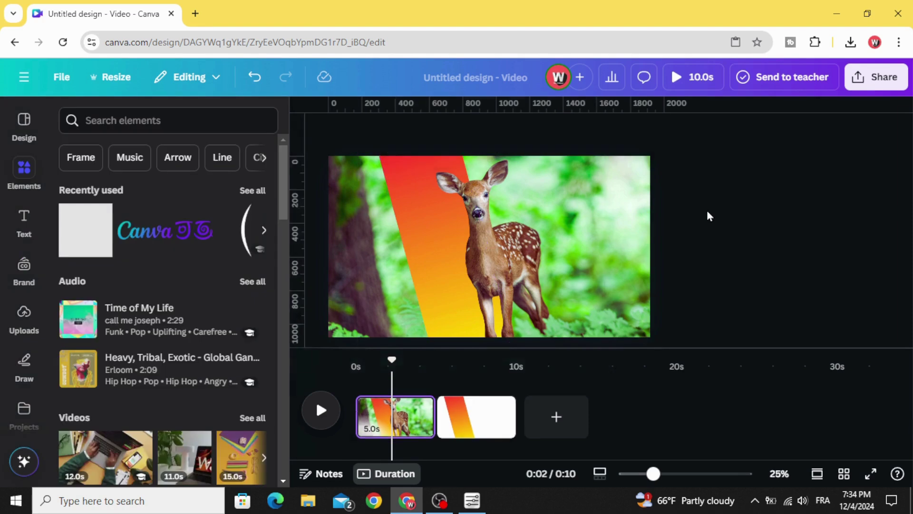
{"action": "left_click", "coordinate": [24, 219]}
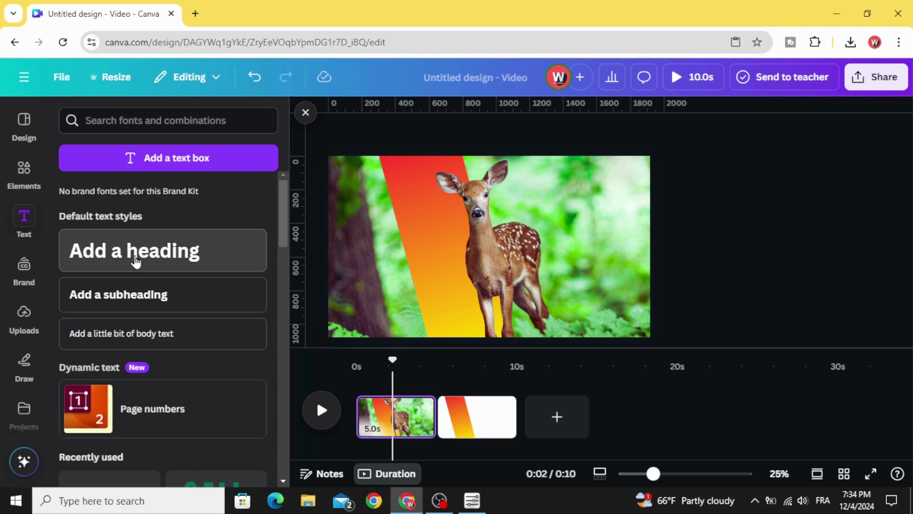
Step: Add a heading reading 'DEER' in the League Spartan font
{"action": "left_click", "coordinate": [135, 257]}
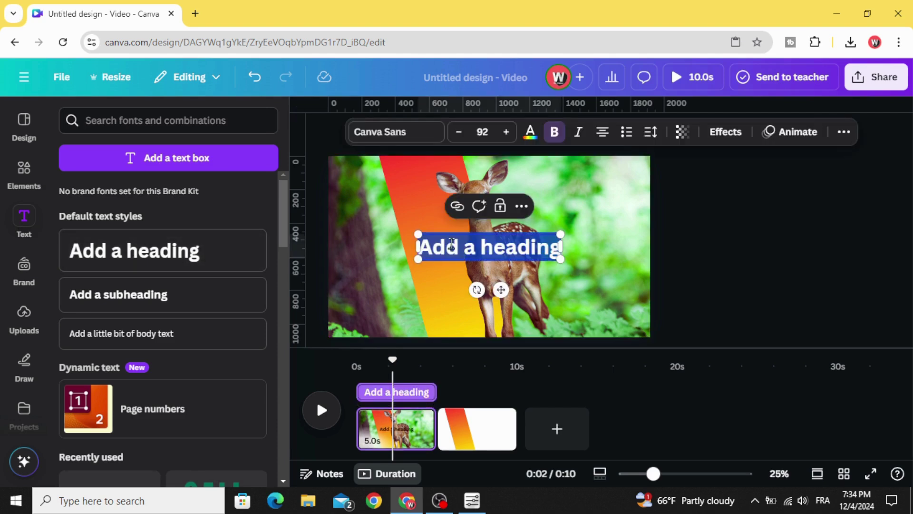
{"action": "type", "text": "DEER"}
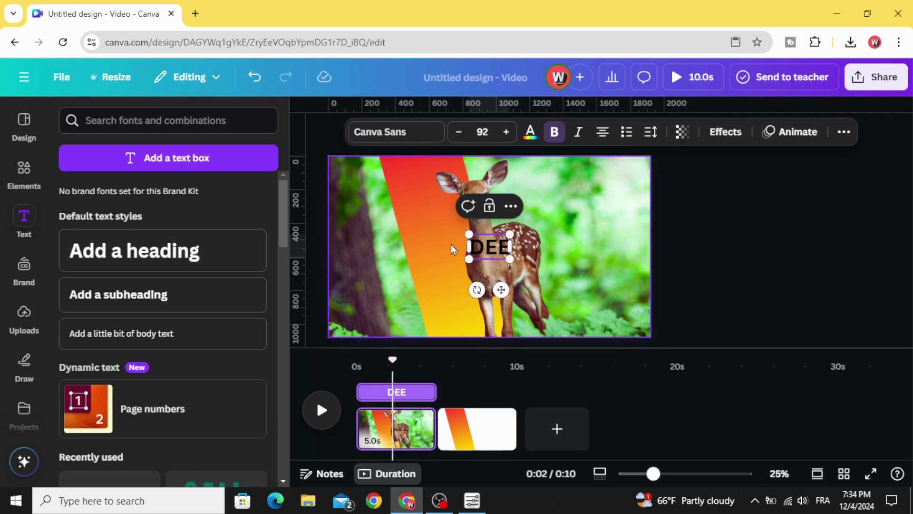
{"action": "left_click", "coordinate": [378, 136]}
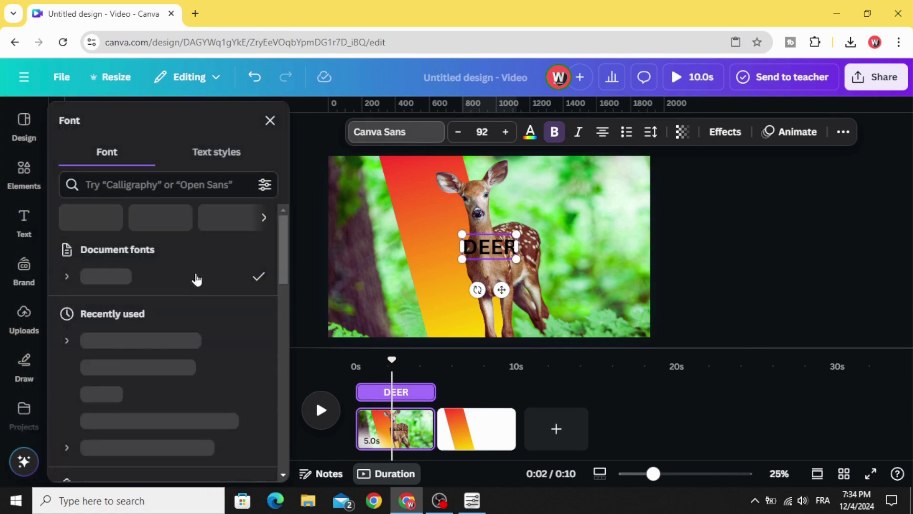
{"action": "scroll", "coordinate": [195, 299], "scroll_direction": "down", "scroll_amount": 2}
{"action": "scroll", "coordinate": [179, 353], "scroll_direction": "down", "scroll_amount": 1}
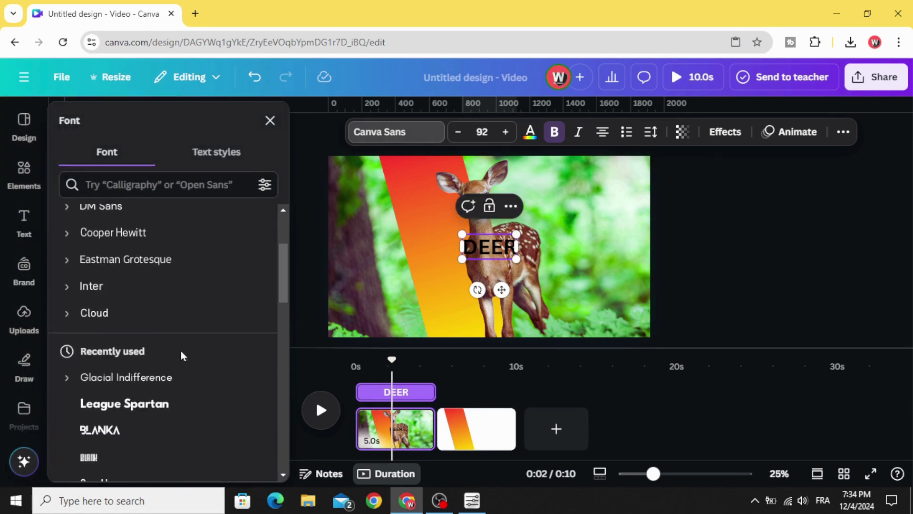
{"action": "left_click", "coordinate": [187, 405]}
Step: Enlarge the DEER text to size 245 and make it white
{"action": "left_click_drag", "start_coordinate": [512, 230], "coordinate": [606, 193]}
{"action": "left_click", "coordinate": [530, 133]}
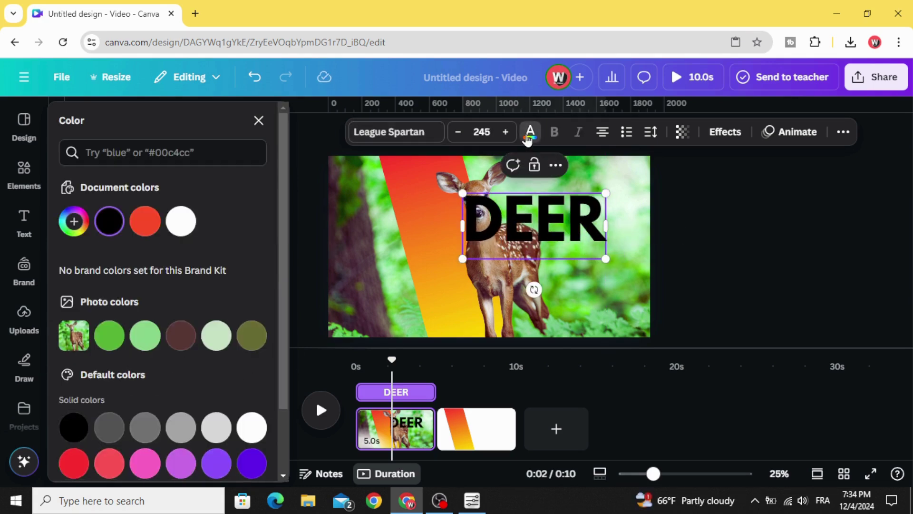
{"action": "left_click", "coordinate": [182, 222]}
{"action": "left_click", "coordinate": [531, 138]}
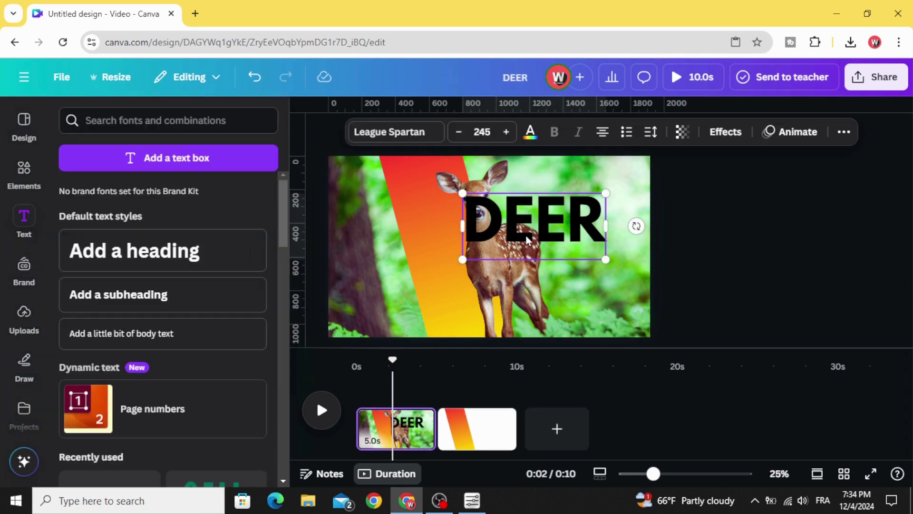
{"action": "left_click", "coordinate": [530, 135]}
{"action": "left_click", "coordinate": [181, 221]}
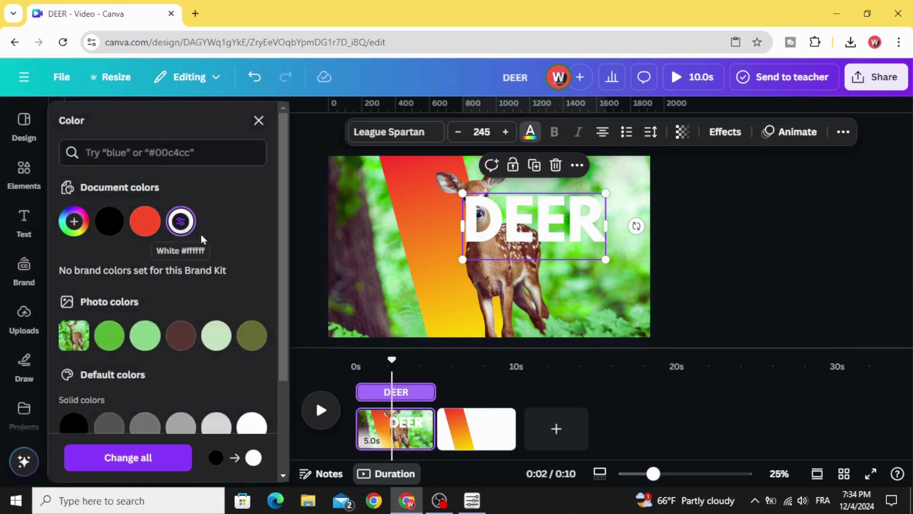
{"action": "left_click", "coordinate": [725, 131]}
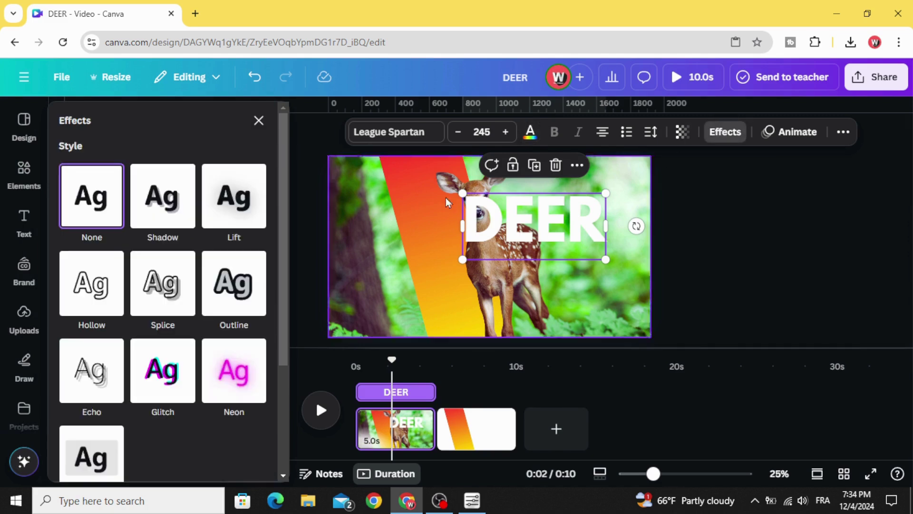
Step: Apply the Lift effect to DEER at intensity 100
{"action": "scroll", "coordinate": [102, 336], "scroll_direction": "down", "scroll_amount": 3}
{"action": "scroll", "coordinate": [142, 267], "scroll_direction": "up", "scroll_amount": 3}
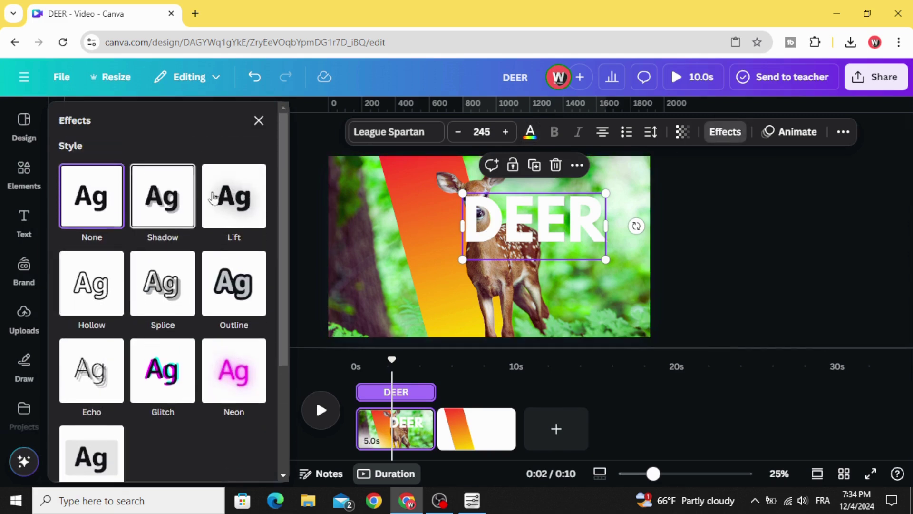
{"action": "left_click", "coordinate": [237, 195]}
{"action": "left_click_drag", "start_coordinate": [120, 283], "coordinate": [189, 291]}
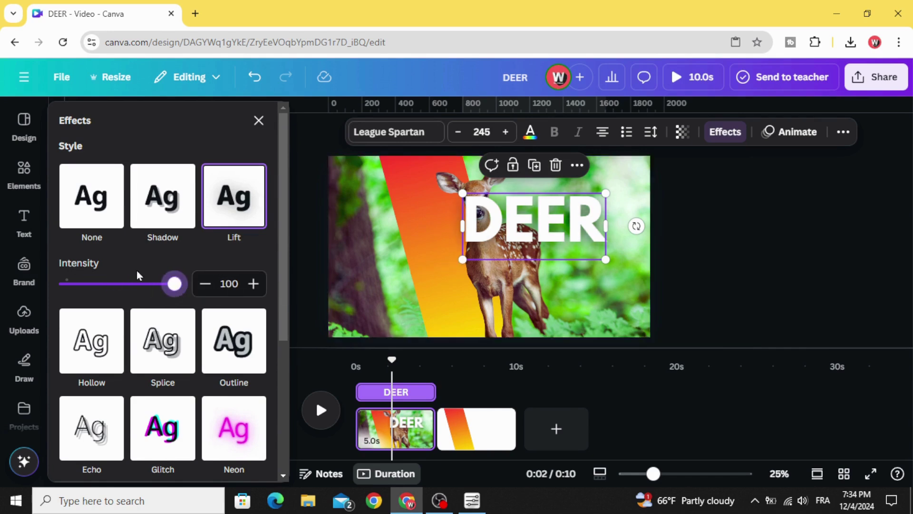
Step: Place DEER left of the fawn over the stripe, shrinking it to size 204
{"action": "left_click_drag", "start_coordinate": [532, 221], "coordinate": [404, 257]}
{"action": "left_click_drag", "start_coordinate": [478, 295], "coordinate": [448, 291]}
{"action": "left_click_drag", "start_coordinate": [399, 270], "coordinate": [404, 265]}
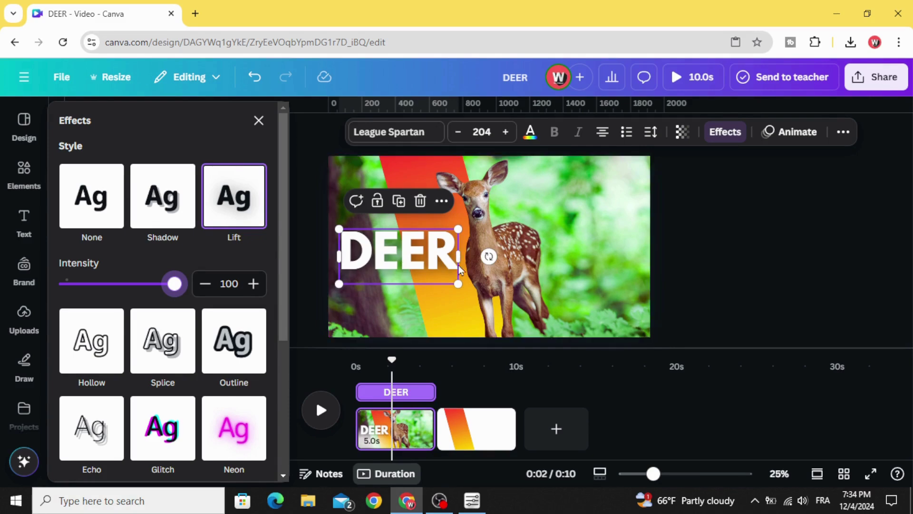
{"action": "left_click_drag", "start_coordinate": [462, 253], "coordinate": [493, 254]}
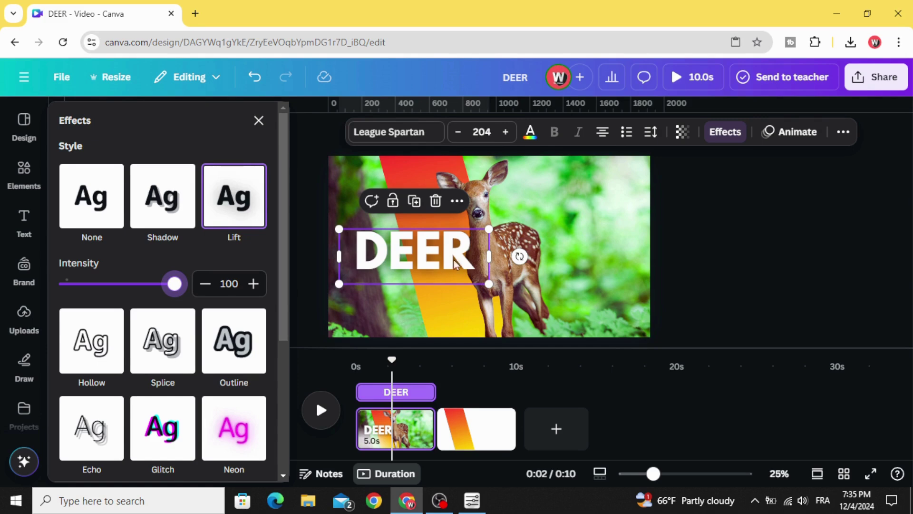
{"action": "left_click_drag", "start_coordinate": [450, 268], "coordinate": [429, 265]}
{"action": "key", "text": "Escape"}
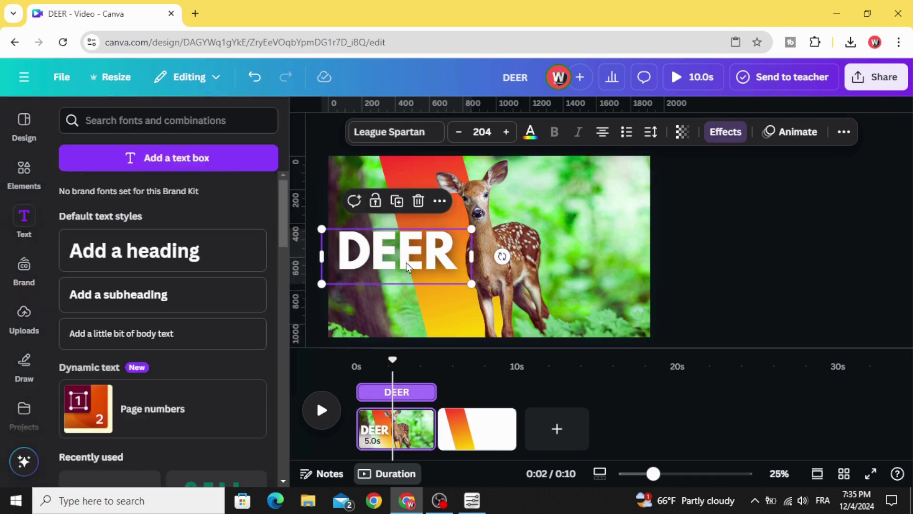
Step: Move the DEER layer below the fawn cutout in the Layers list so the deer stands in front
{"action": "right_click", "coordinate": [408, 258]}
{"action": "mouse_move", "coordinate": [485, 238]}
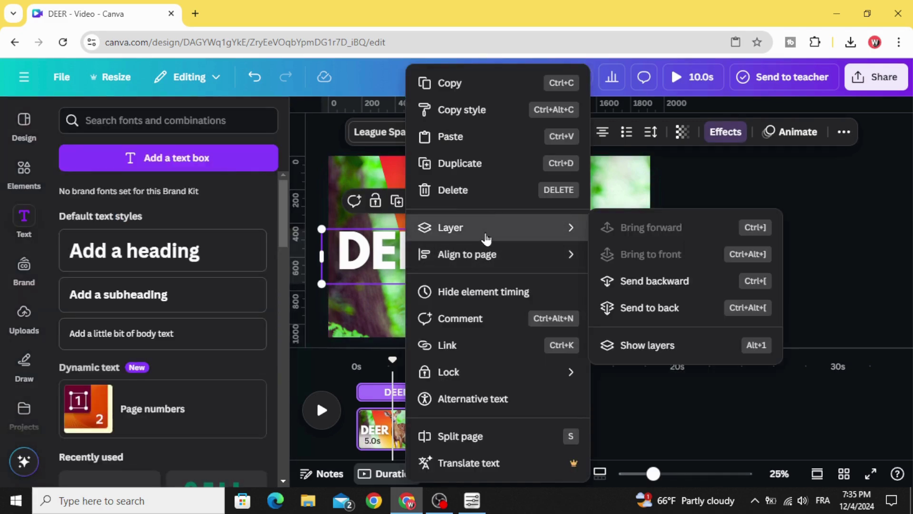
{"action": "left_click", "coordinate": [679, 347]}
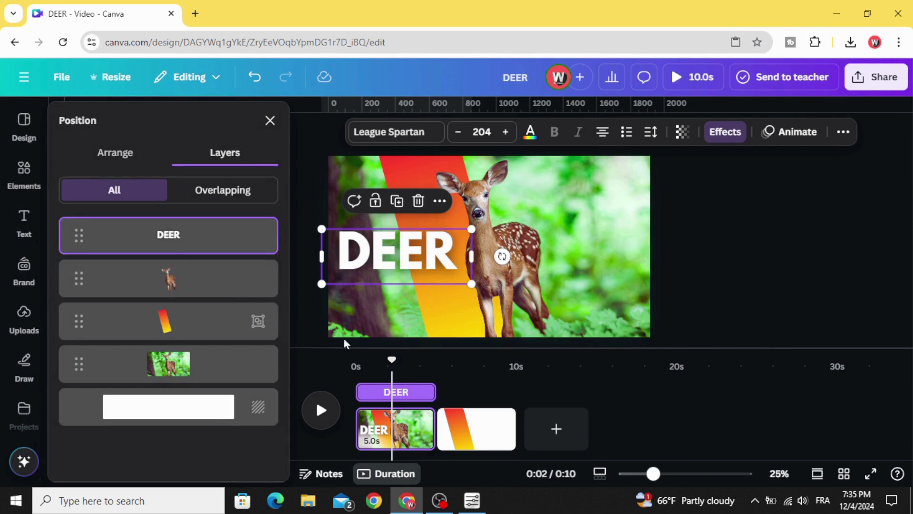
{"action": "left_click_drag", "start_coordinate": [205, 235], "coordinate": [187, 286]}
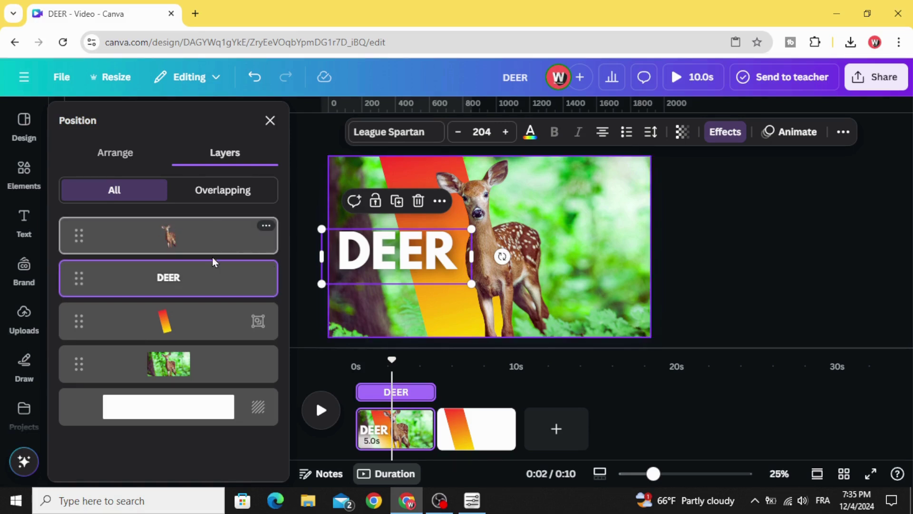
{"action": "left_click", "coordinate": [726, 251]}
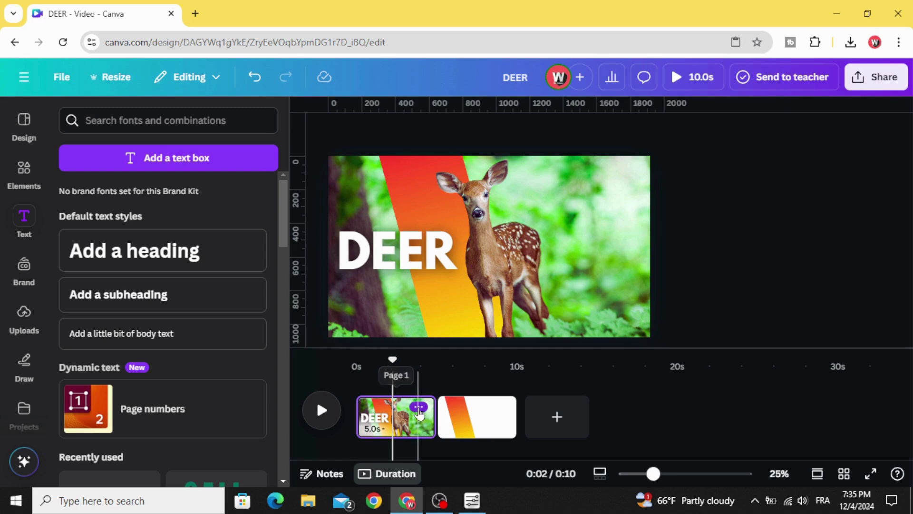
Step: Delete the stripe-only page 2 and duplicate the DEER page to replace it
{"action": "left_click", "coordinate": [418, 408]}
{"action": "left_click", "coordinate": [466, 420]}
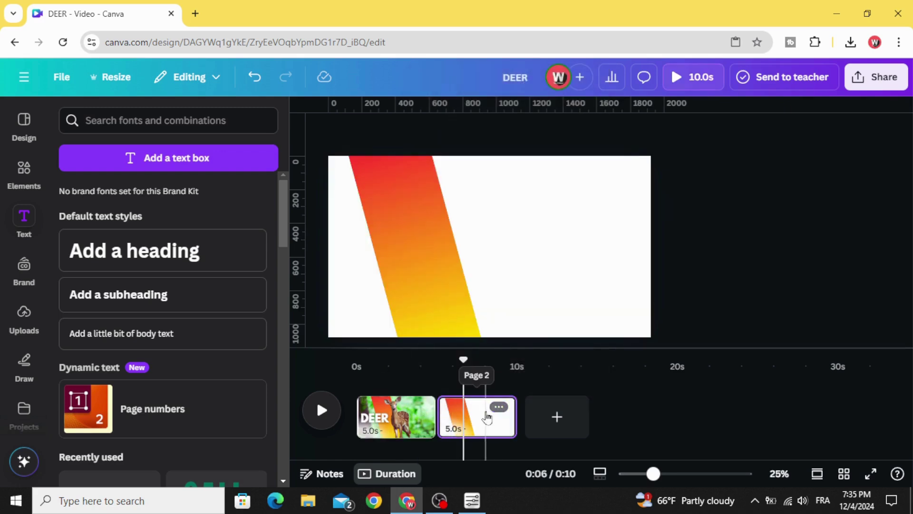
{"action": "left_click", "coordinate": [498, 407]}
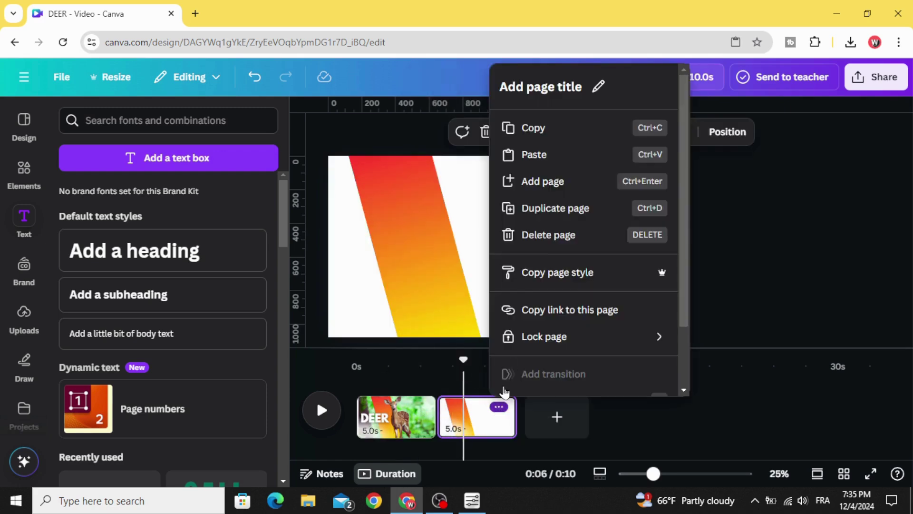
{"action": "left_click", "coordinate": [568, 235]}
{"action": "left_click", "coordinate": [419, 408]}
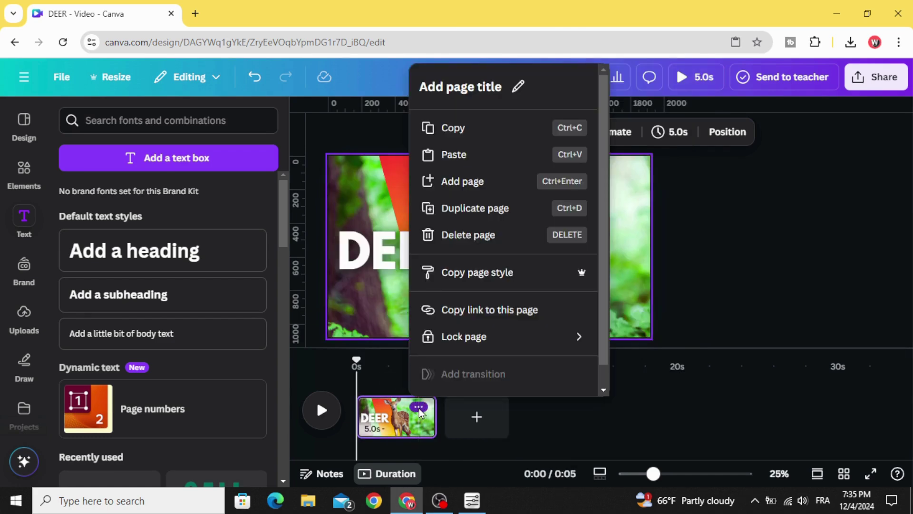
{"action": "left_click", "coordinate": [481, 218]}
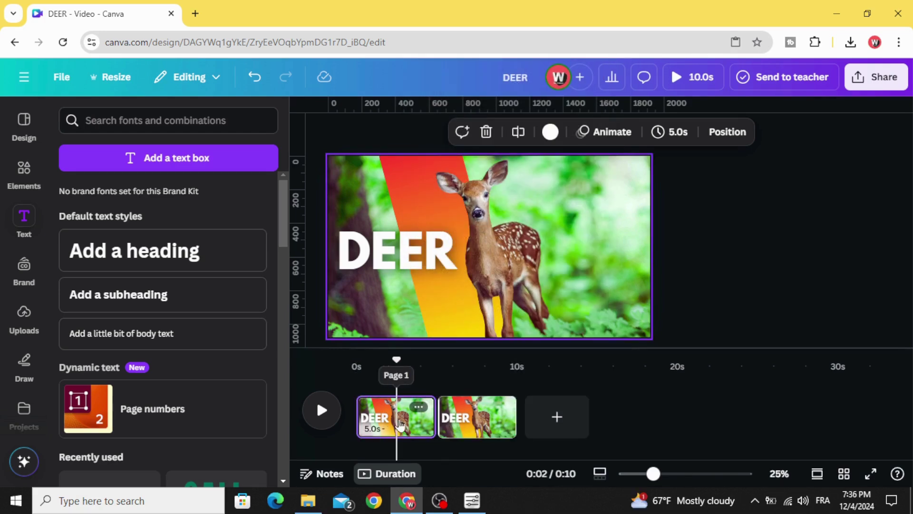
Step: Add a horizontal guide through the DEER title and slide the title off page 1's right edge
{"action": "left_click", "coordinate": [393, 247]}
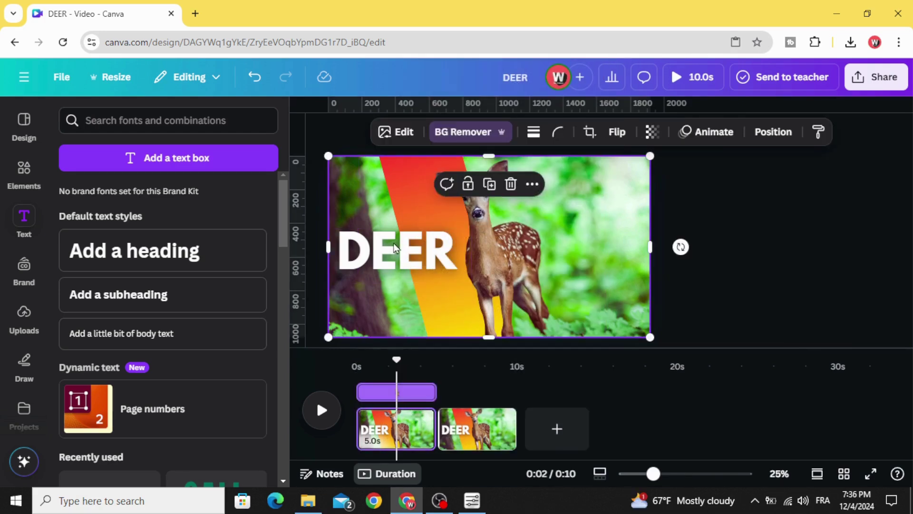
{"action": "right_click", "coordinate": [393, 242]}
{"action": "mouse_move", "coordinate": [449, 235]}
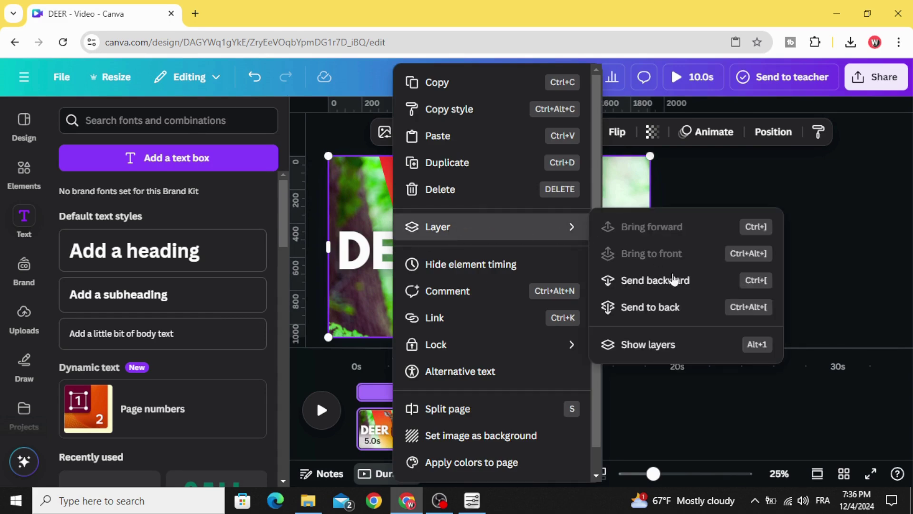
{"action": "left_click", "coordinate": [685, 347]}
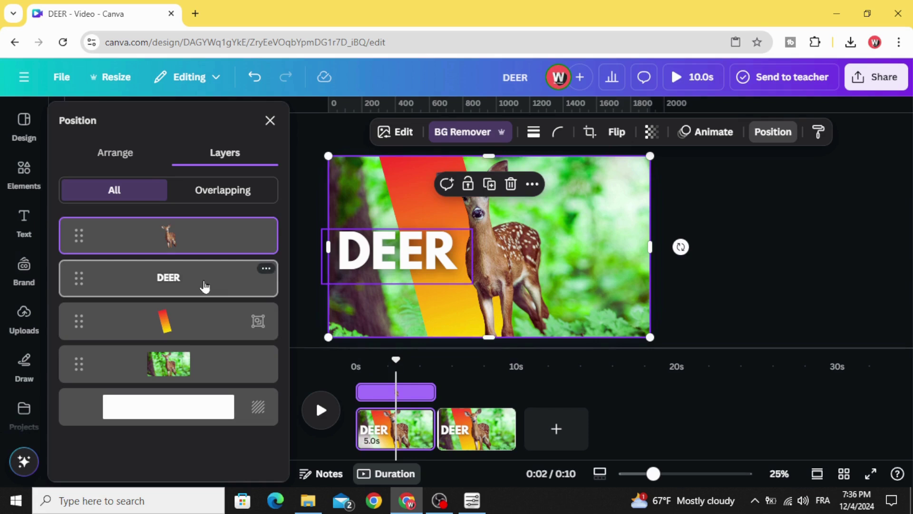
{"action": "left_click", "coordinate": [210, 284]}
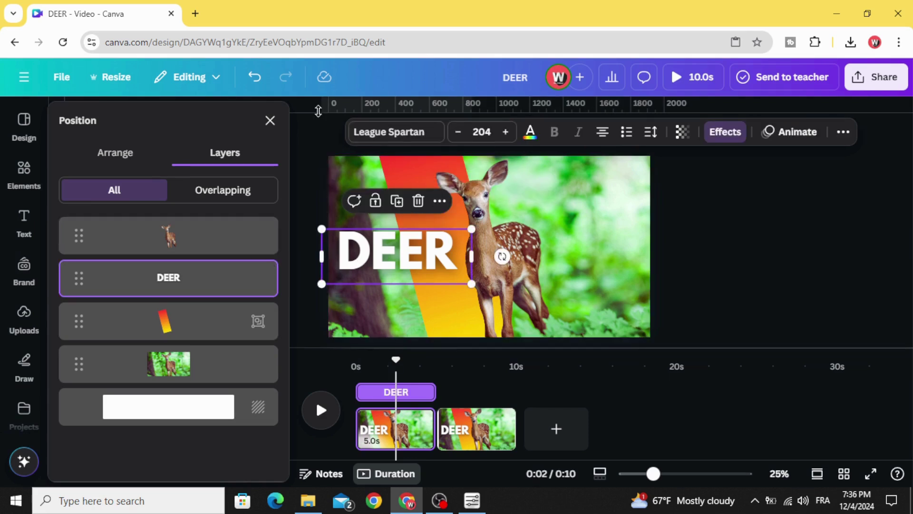
{"action": "left_click_drag", "start_coordinate": [318, 111], "coordinate": [325, 229]}
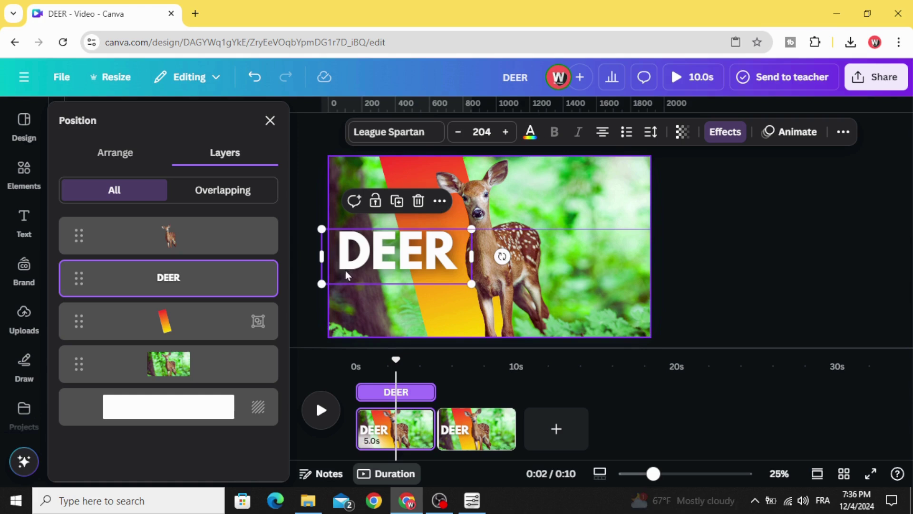
{"action": "left_click_drag", "start_coordinate": [356, 268], "coordinate": [672, 259]}
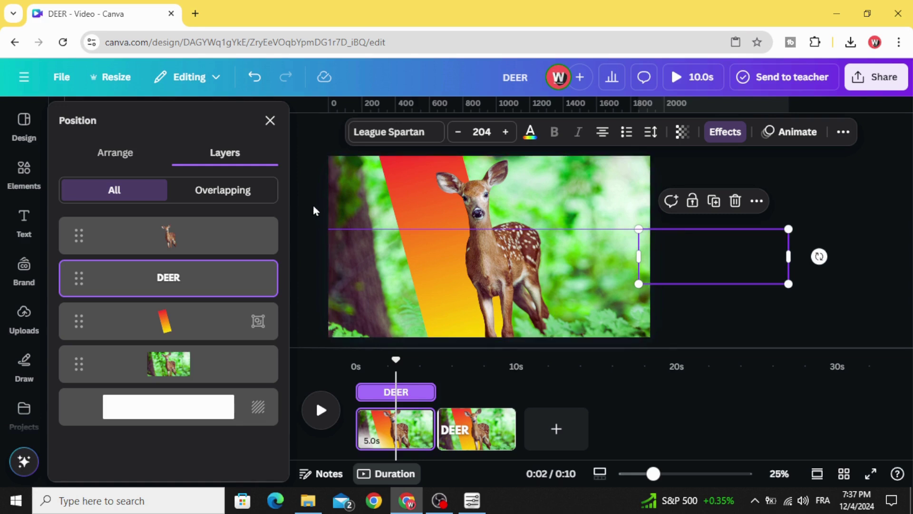
{"action": "key", "text": "Escape"}
Step: Select the gradient stripe group from page 1's layers list
{"action": "left_click", "coordinate": [390, 207]}
{"action": "right_click", "coordinate": [397, 204]}
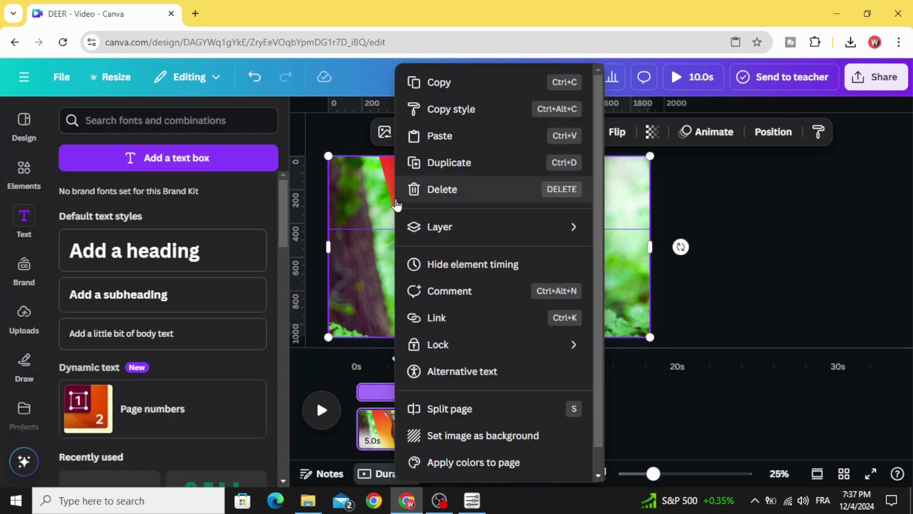
{"action": "mouse_move", "coordinate": [578, 229]}
{"action": "left_click", "coordinate": [656, 345]}
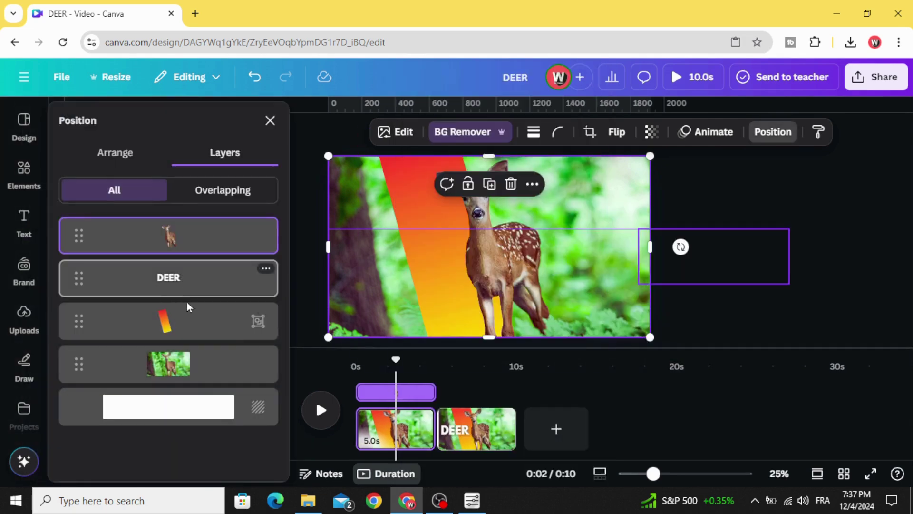
{"action": "left_click", "coordinate": [195, 323]}
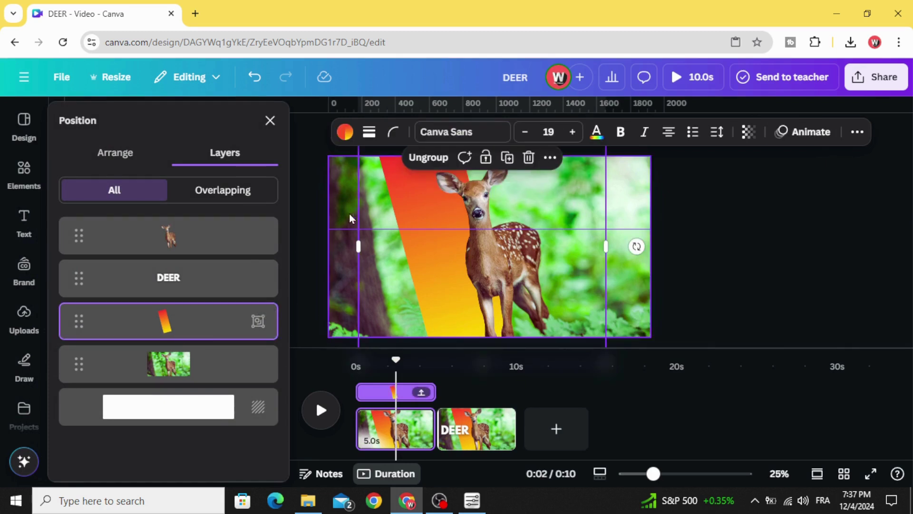
Step: Slide the gradient stripe off page 1's left edge and trim page 1 to 3.1 seconds
{"action": "left_click_drag", "start_coordinate": [421, 217], "coordinate": [230, 210]}
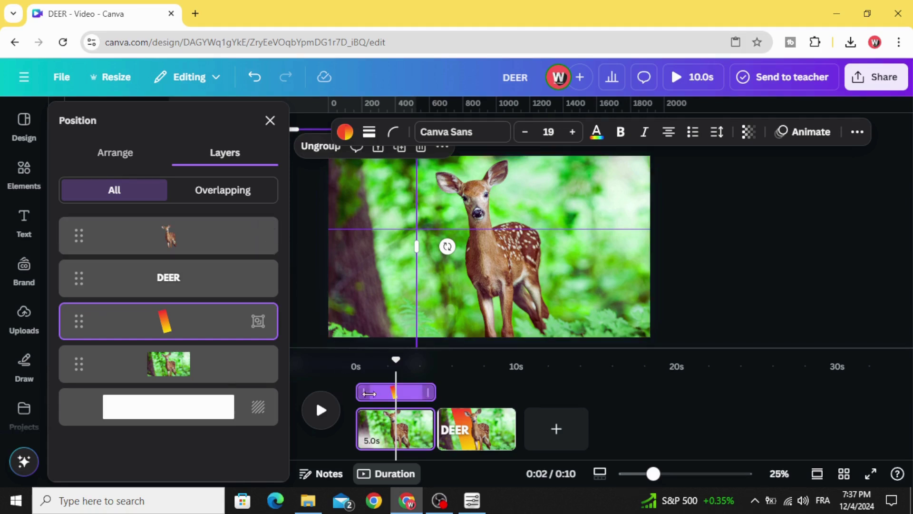
{"action": "left_click_drag", "start_coordinate": [434, 427], "coordinate": [405, 427]}
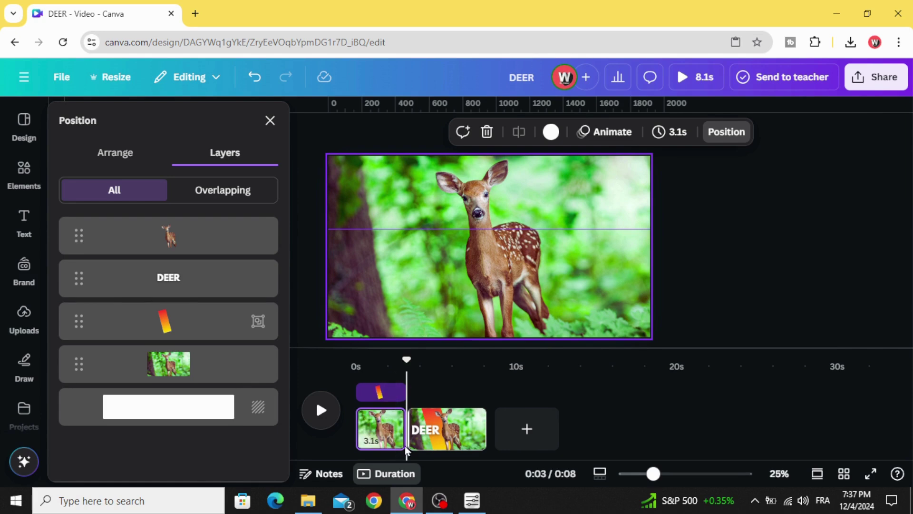
{"action": "left_click", "coordinate": [408, 446]}
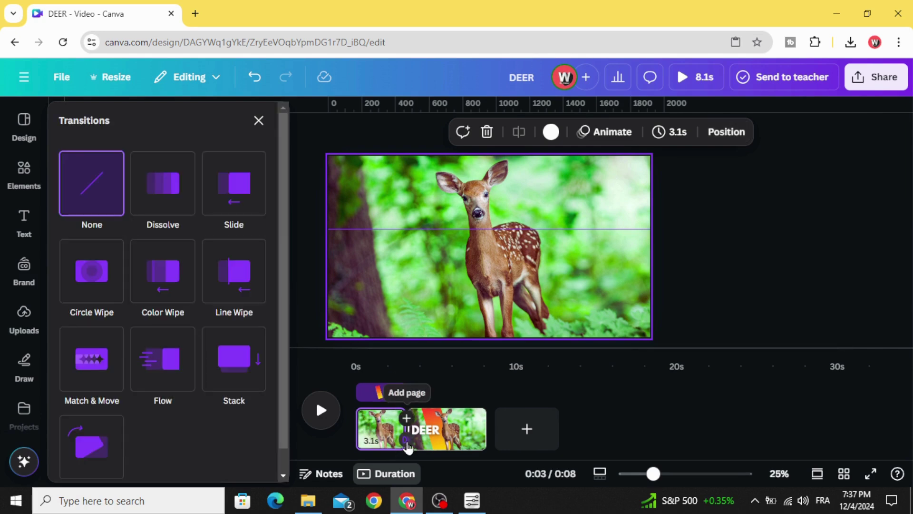
Step: Apply a 1.4-second Match & Move transition between pages 1 and 2
{"action": "left_click", "coordinate": [97, 358]}
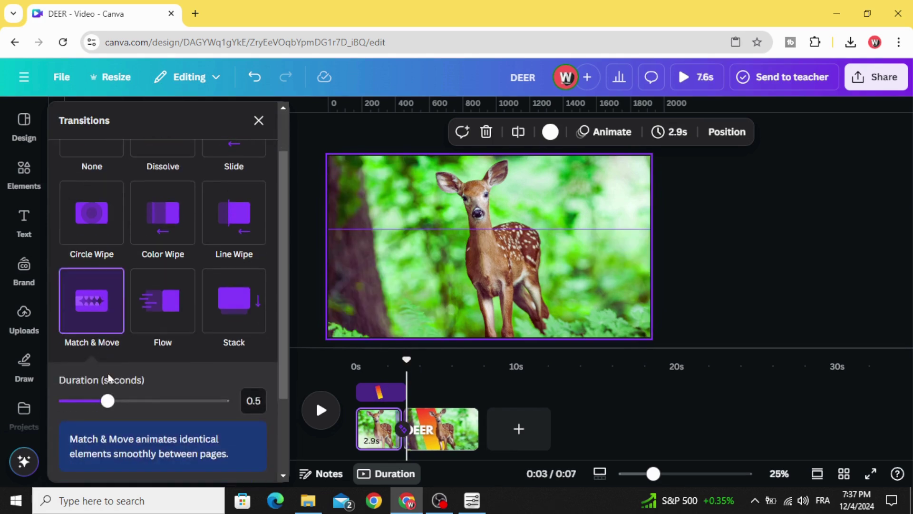
{"action": "left_click_drag", "start_coordinate": [111, 403], "coordinate": [204, 407]}
{"action": "left_click_drag", "start_coordinate": [406, 358], "coordinate": [360, 359]}
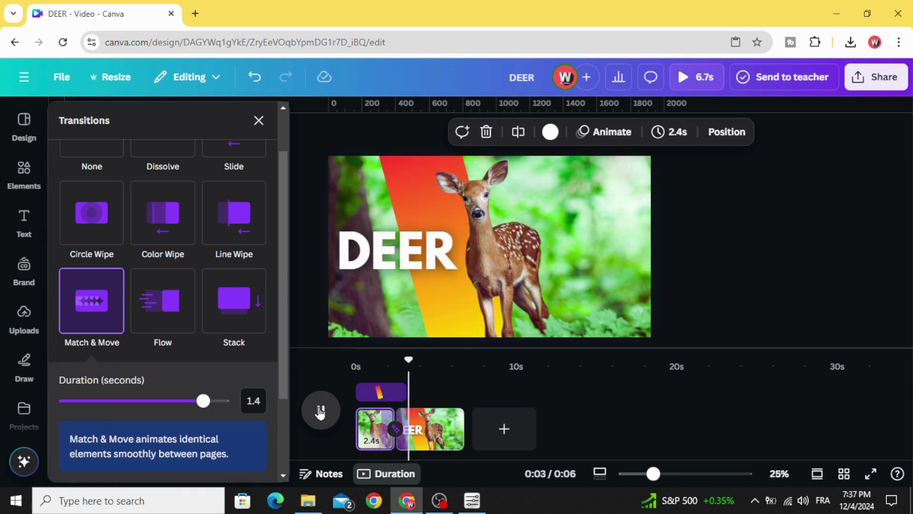
{"action": "left_click", "coordinate": [321, 410]}
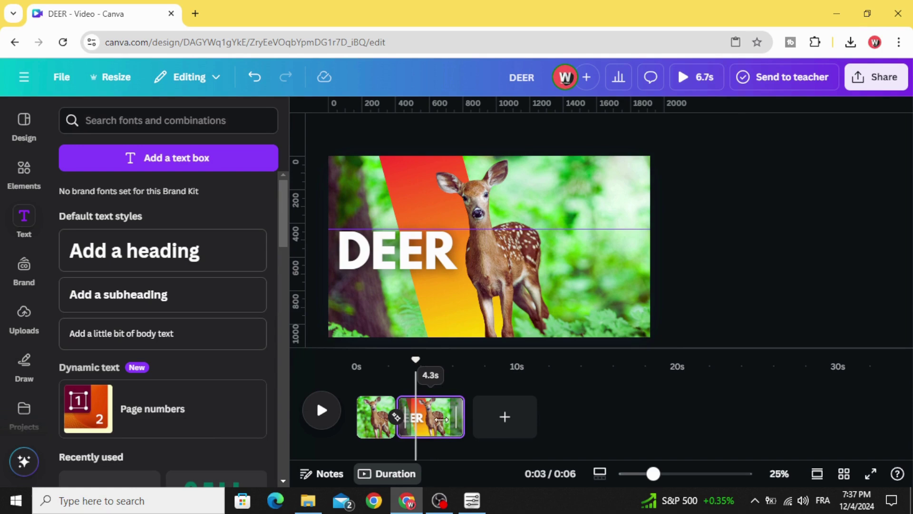
Step: Trim page 2 to 2.8 seconds and duplicate it as a third page
{"action": "left_click_drag", "start_coordinate": [464, 418], "coordinate": [434, 418]}
{"action": "left_click", "coordinate": [422, 407]}
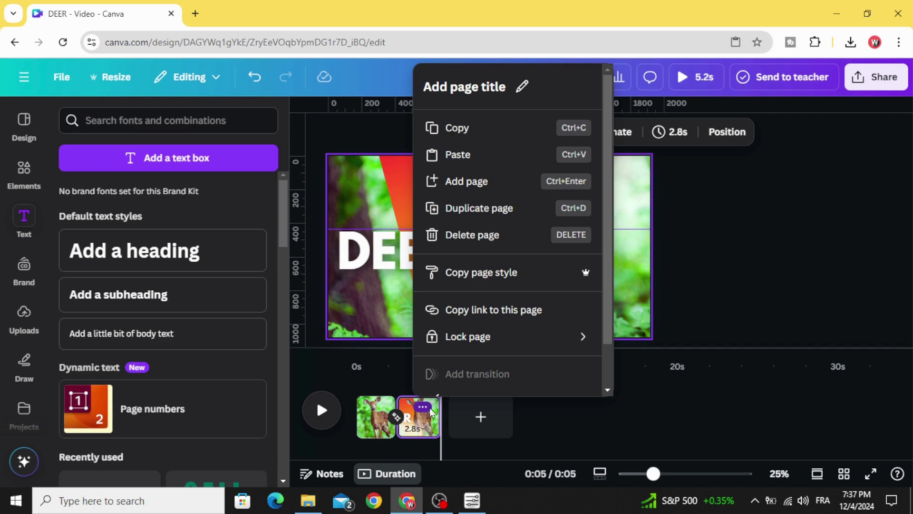
{"action": "left_click", "coordinate": [480, 212]}
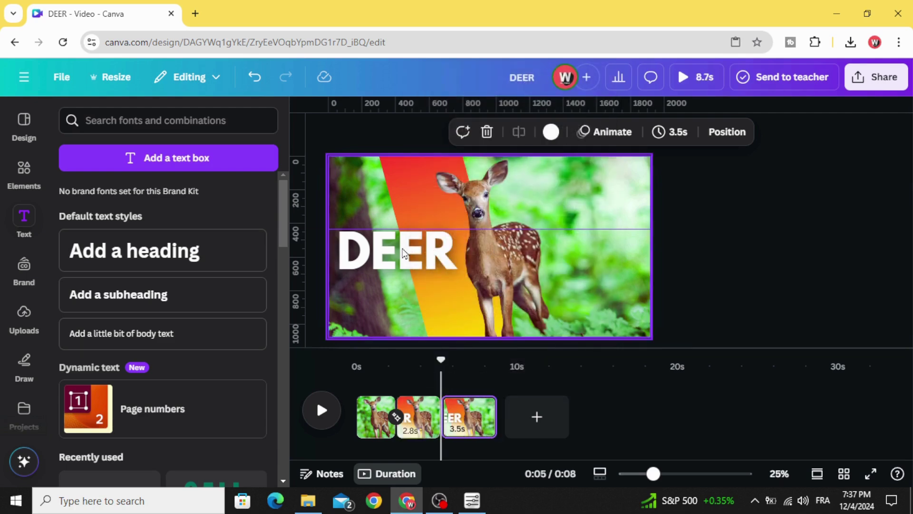
Step: On page 3, raise the guide and enlarge the DEER title across the page, centred vertically
{"action": "left_click", "coordinate": [460, 416]}
{"action": "left_click", "coordinate": [436, 248]}
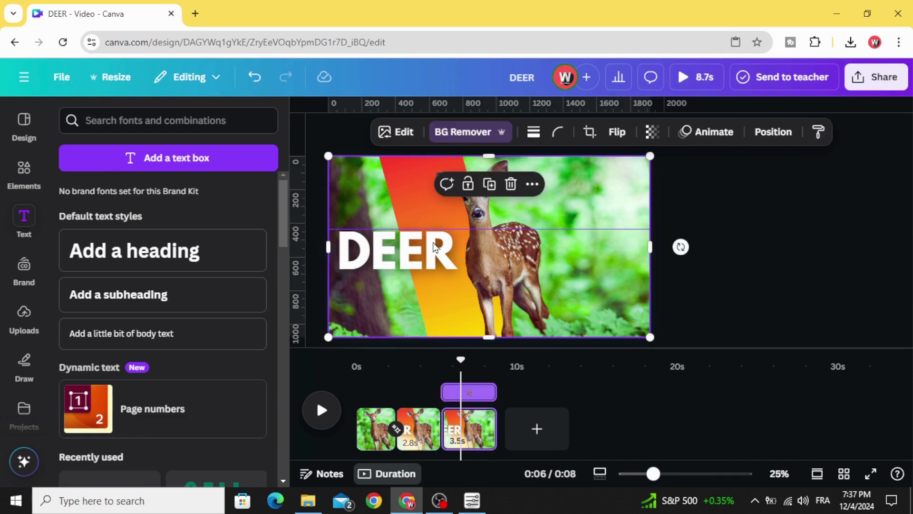
{"action": "right_click", "coordinate": [435, 249]}
{"action": "mouse_move", "coordinate": [505, 240]}
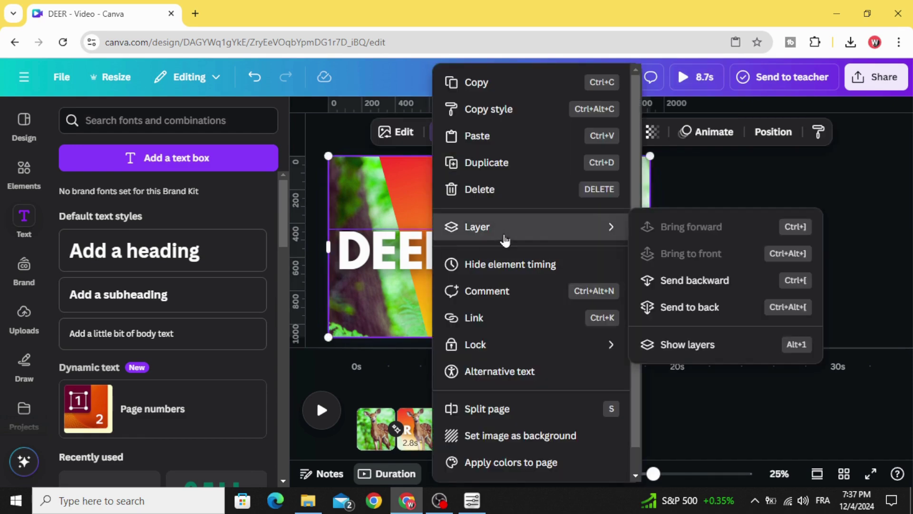
{"action": "left_click", "coordinate": [689, 346]}
{"action": "left_click", "coordinate": [184, 286]}
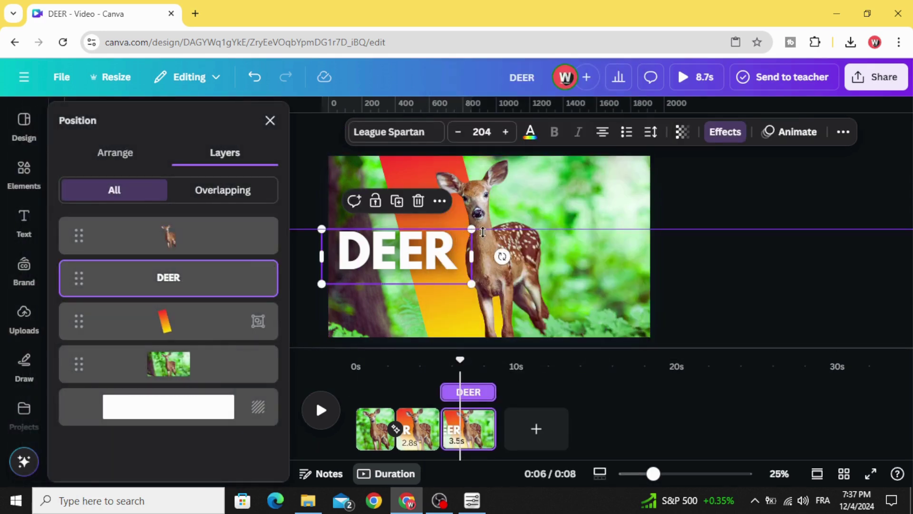
{"action": "left_click_drag", "start_coordinate": [472, 228], "coordinate": [542, 113]}
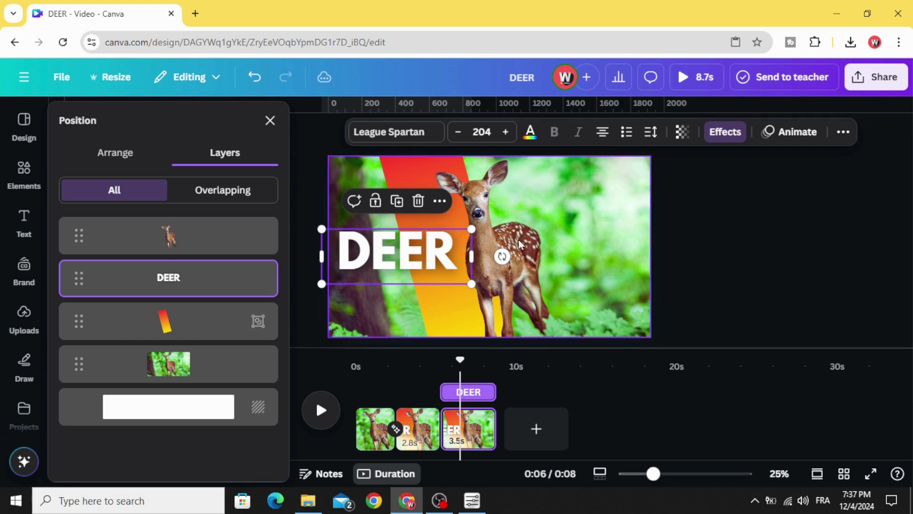
{"action": "left_click_drag", "start_coordinate": [477, 226], "coordinate": [673, 189]}
{"action": "left_click_drag", "start_coordinate": [567, 204], "coordinate": [569, 225]}
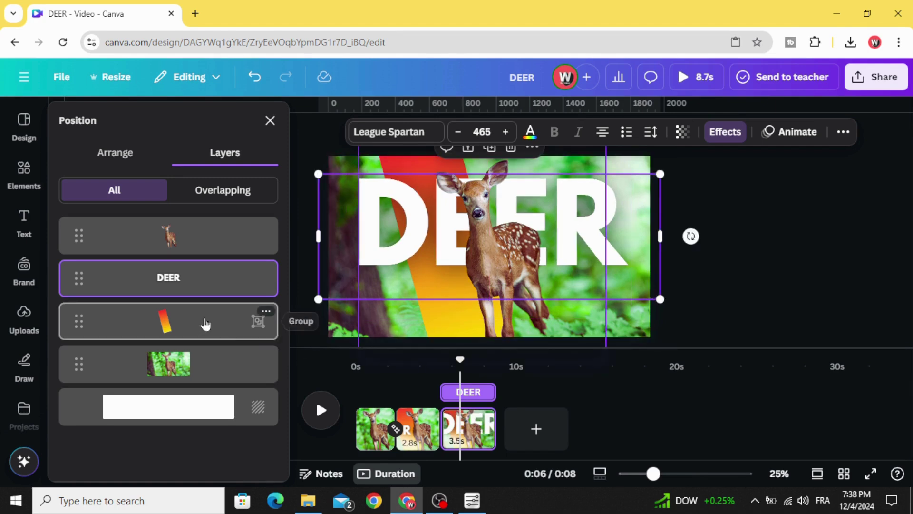
Step: Shift page 3's gradient stripe group to the right edge
{"action": "left_click", "coordinate": [187, 327]}
{"action": "left_click_drag", "start_coordinate": [412, 305], "coordinate": [604, 298]}
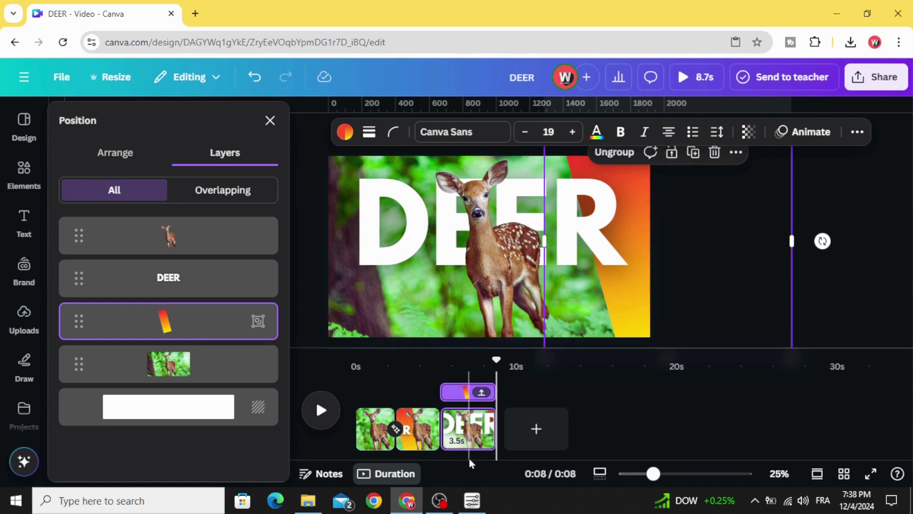
{"action": "left_click", "coordinate": [440, 440]}
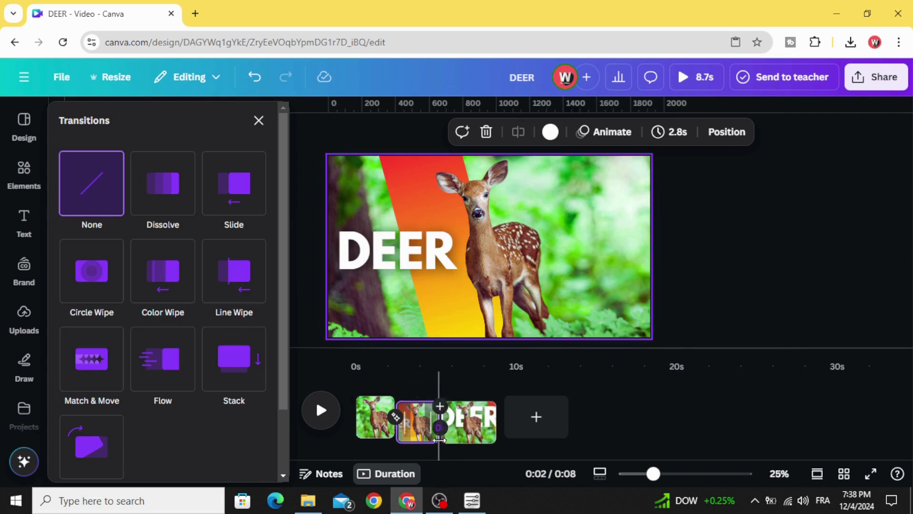
Step: Apply a 1.6-second Match & Move transition between pages 2 and 3
{"action": "left_click", "coordinate": [94, 366]}
{"action": "left_click_drag", "start_coordinate": [105, 398], "coordinate": [209, 403]}
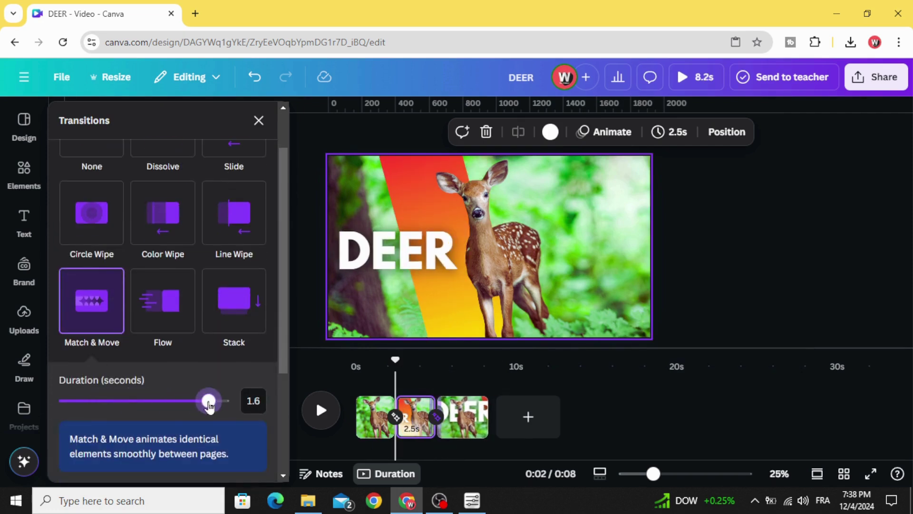
{"action": "left_click_drag", "start_coordinate": [393, 362], "coordinate": [357, 360]}
Step: Preview the video, then add a blank 5-second fourth page at the end
{"action": "left_click", "coordinate": [321, 410]}
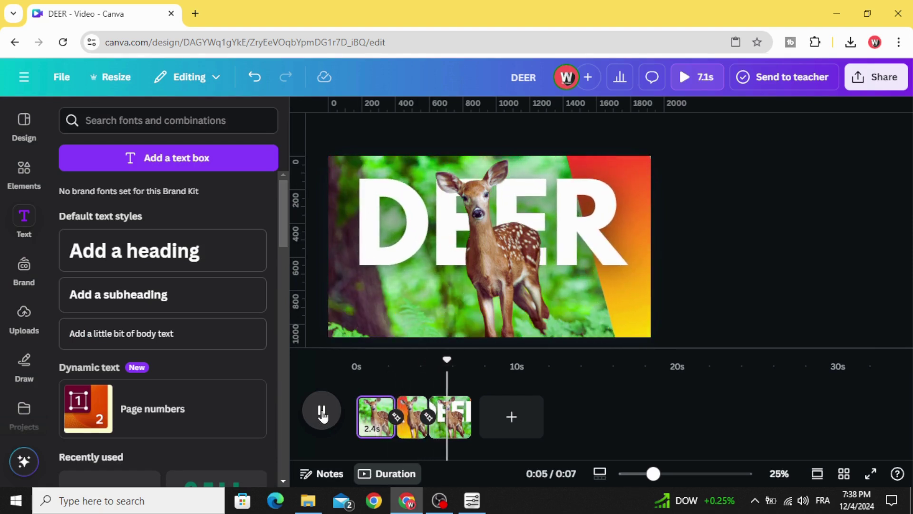
{"action": "left_click", "coordinate": [322, 412]}
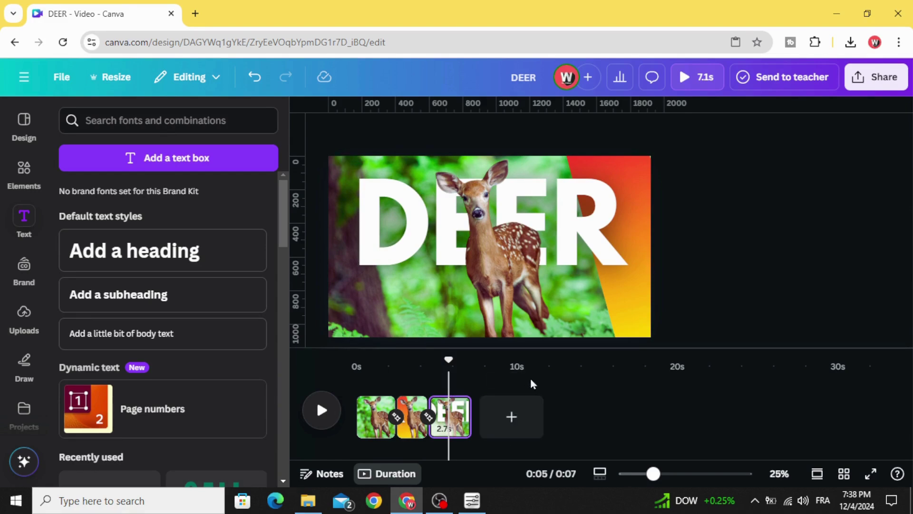
{"action": "left_click", "coordinate": [512, 425]}
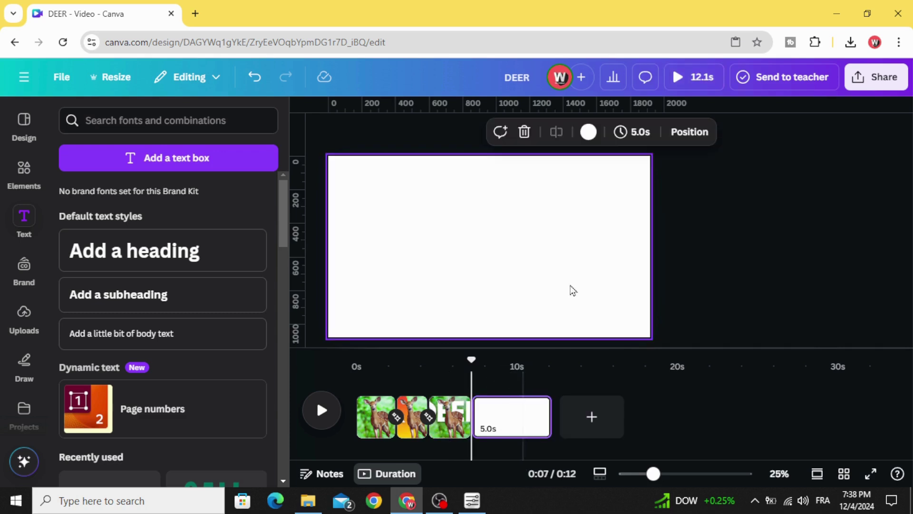
Step: Add a square, make page 4's background black, and stretch the square to fill the page
{"action": "left_click", "coordinate": [20, 174]}
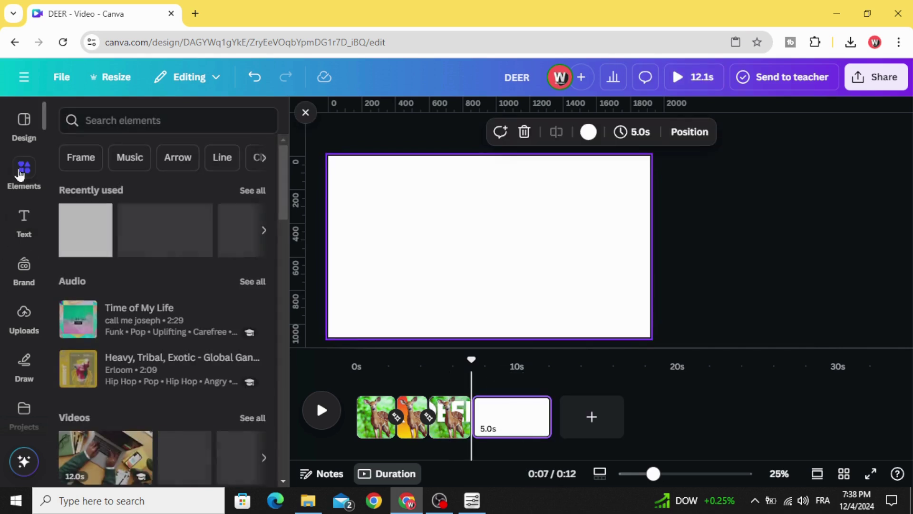
{"action": "left_click", "coordinate": [75, 243]}
{"action": "left_click_drag", "start_coordinate": [493, 254], "coordinate": [495, 190]}
{"action": "left_click", "coordinate": [602, 199]}
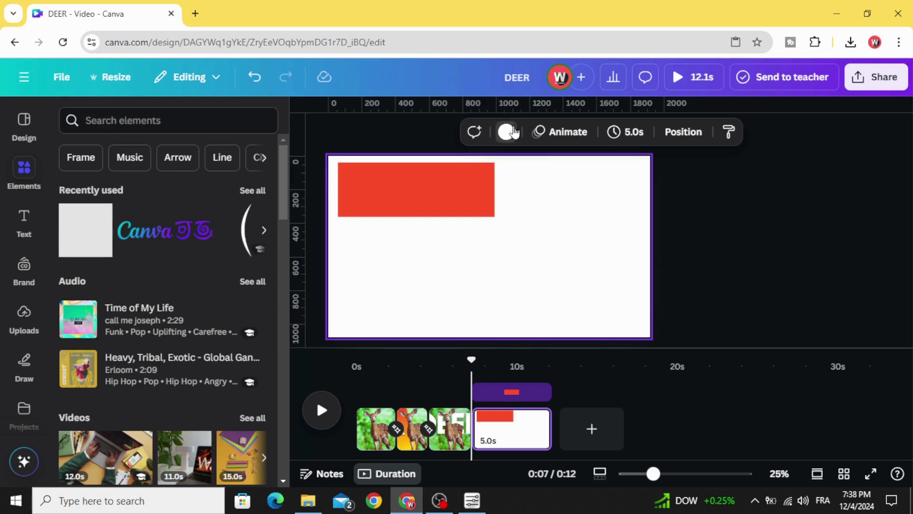
{"action": "left_click", "coordinate": [507, 131]}
{"action": "left_click", "coordinate": [76, 427]}
{"action": "left_click", "coordinate": [420, 210]}
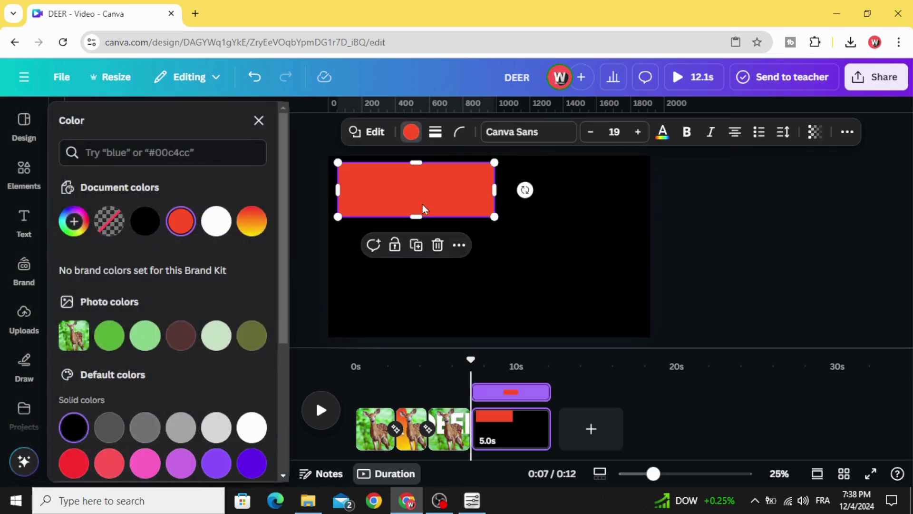
{"action": "left_click_drag", "start_coordinate": [496, 190], "coordinate": [638, 193]}
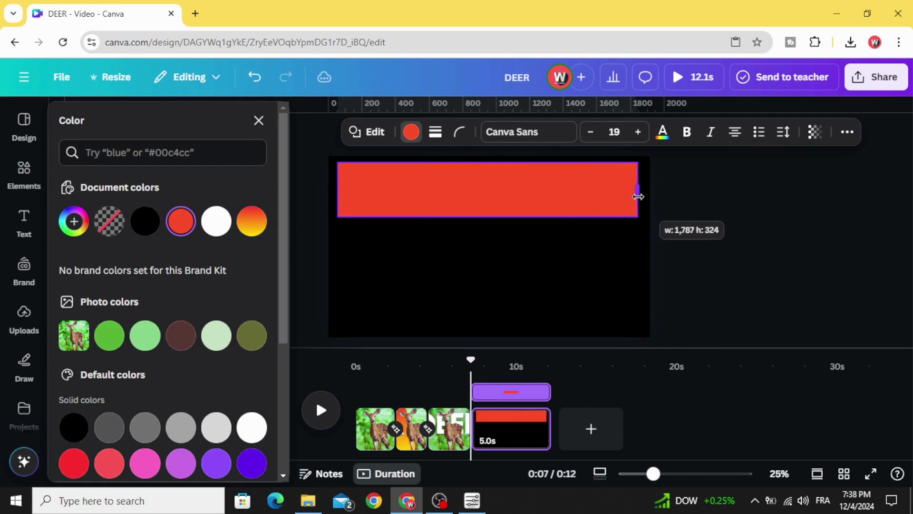
{"action": "left_click_drag", "start_coordinate": [488, 217], "coordinate": [500, 262]}
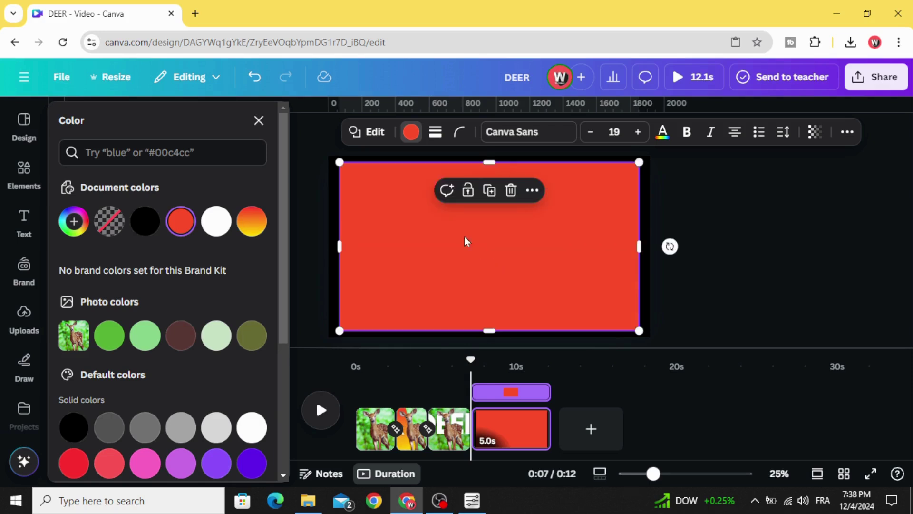
Step: Give the rectangle a solid white border of weight 8 and no fill
{"action": "left_click", "coordinate": [436, 132]}
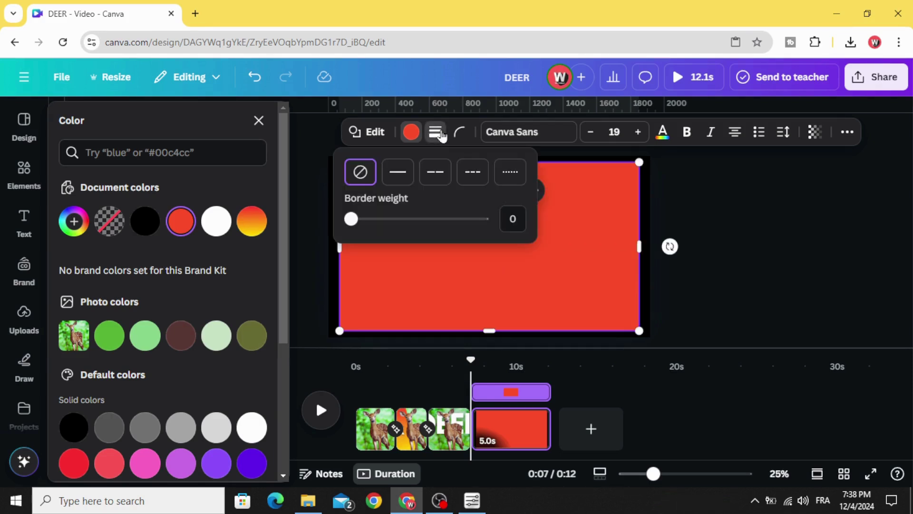
{"action": "left_click", "coordinate": [361, 223]}
{"action": "left_click_drag", "start_coordinate": [361, 224], "coordinate": [362, 224]}
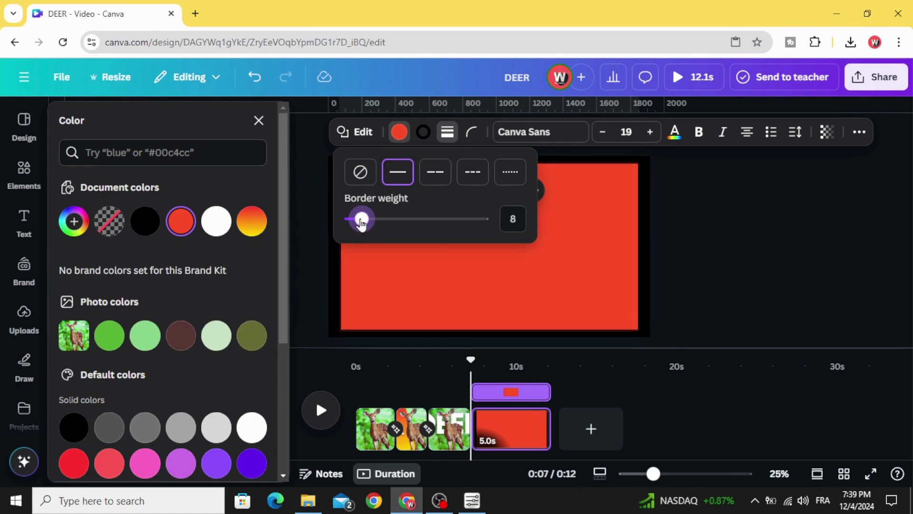
{"action": "left_click", "coordinate": [421, 134]}
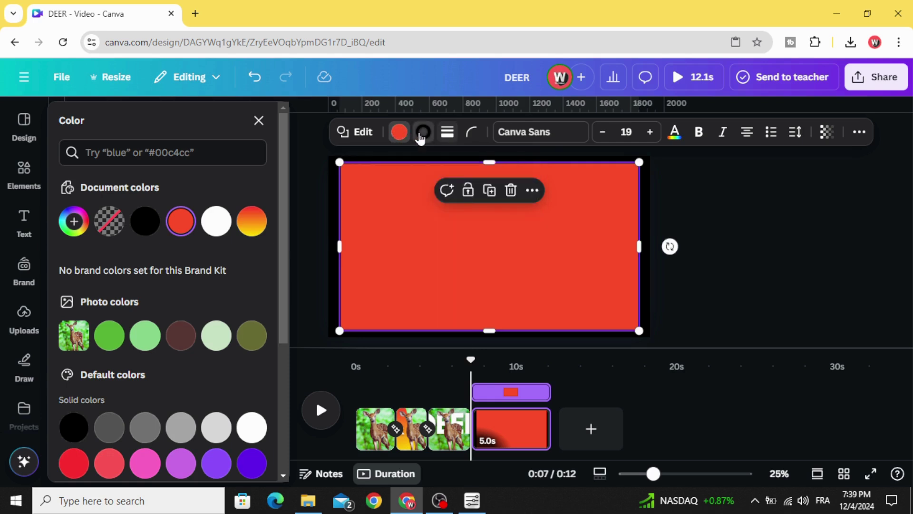
{"action": "left_click", "coordinate": [183, 222]}
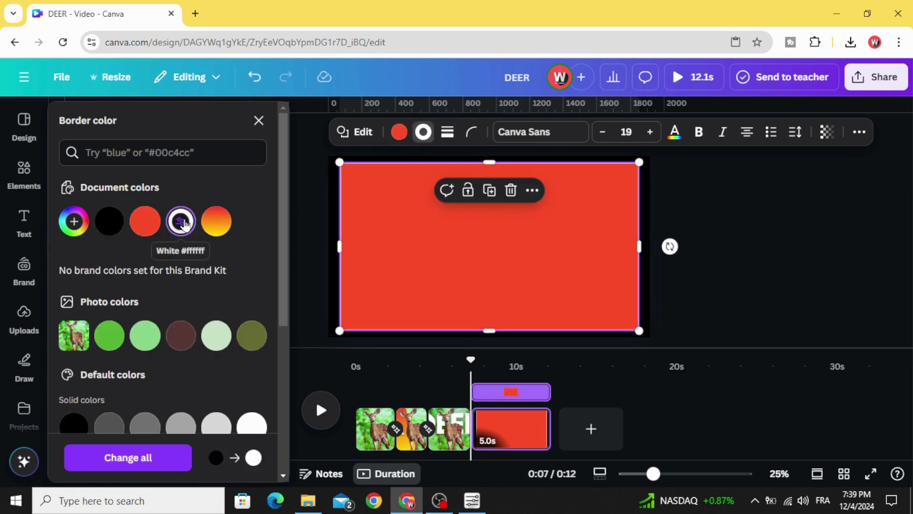
{"action": "left_click", "coordinate": [402, 134]}
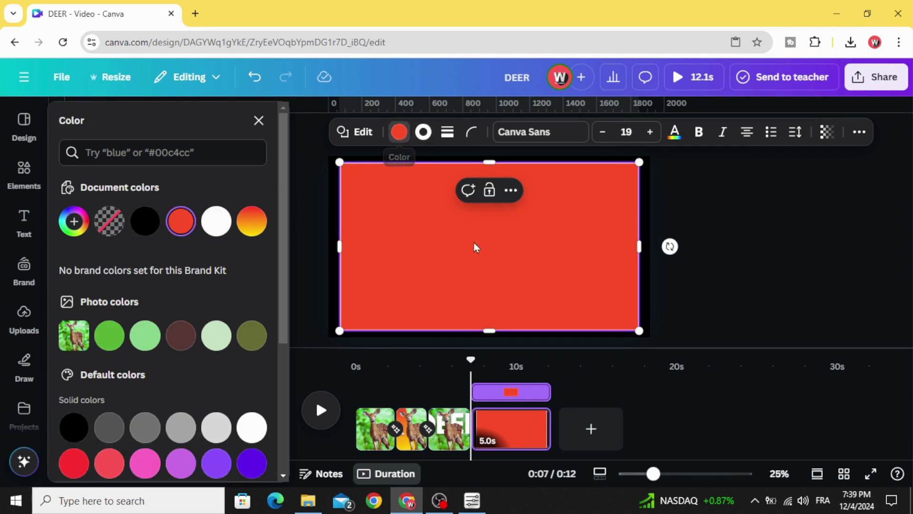
{"action": "left_click", "coordinate": [111, 222]}
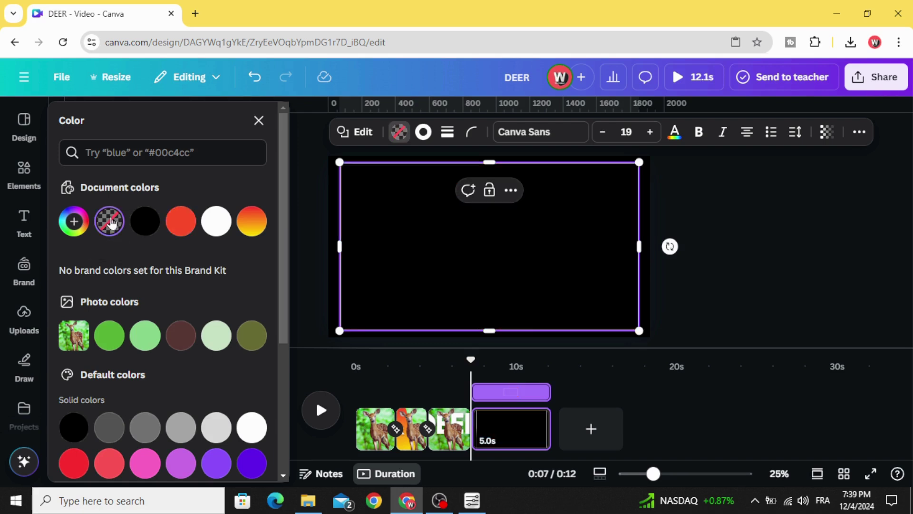
{"action": "left_click", "coordinate": [674, 209]}
{"action": "left_click", "coordinate": [473, 284]}
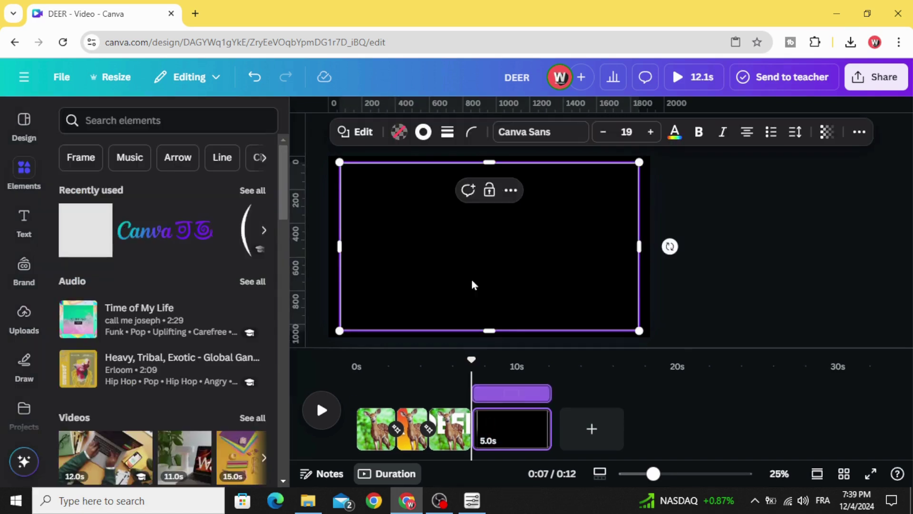
Step: Nudge the frame right and add a fully transparent square at the page's left edge
{"action": "left_click_drag", "start_coordinate": [460, 285], "coordinate": [506, 280]}
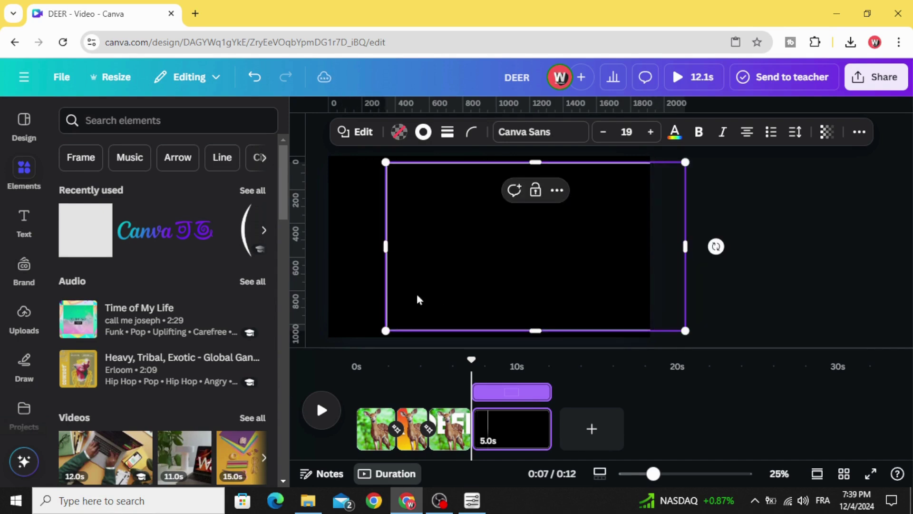
{"action": "left_click", "coordinate": [82, 230]}
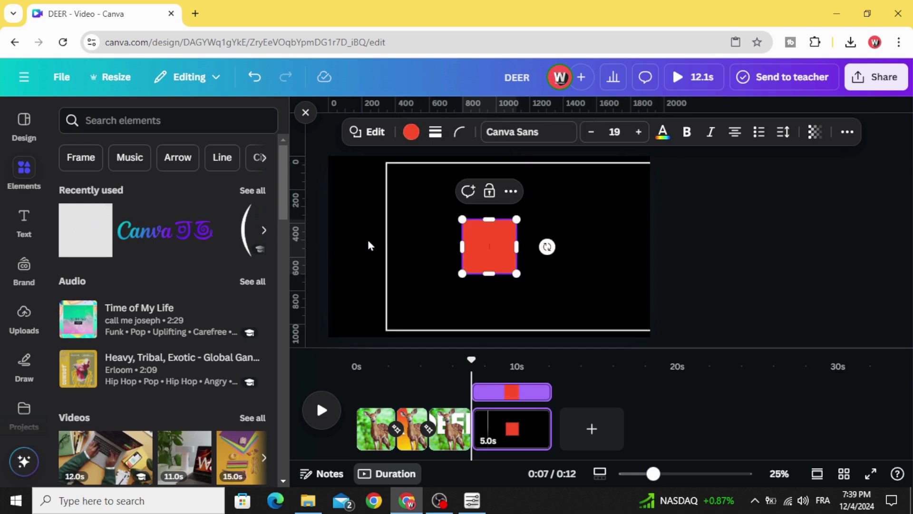
{"action": "left_click_drag", "start_coordinate": [471, 241], "coordinate": [377, 250]}
{"action": "left_click", "coordinate": [811, 133]}
{"action": "left_click_drag", "start_coordinate": [844, 187], "coordinate": [697, 220]}
Step: Group the white frame with the transparent square
{"action": "left_click", "coordinate": [336, 287]}
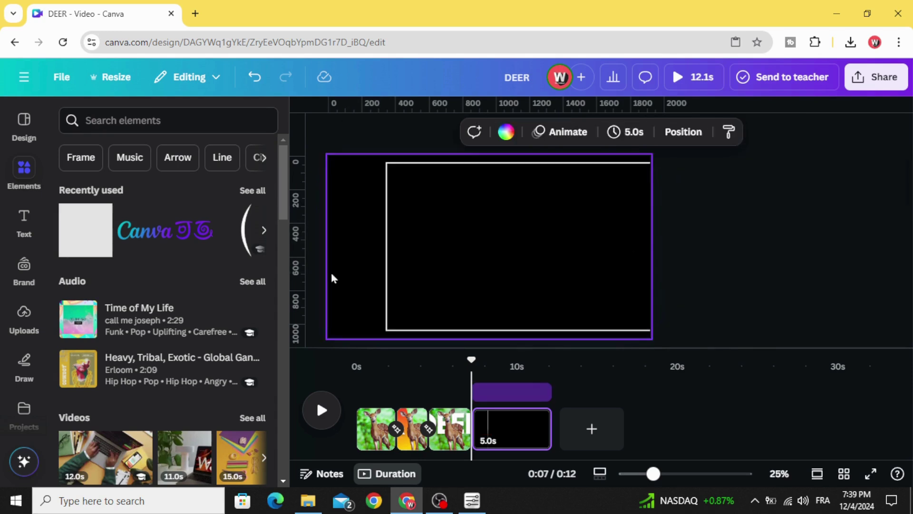
{"action": "left_click", "coordinate": [364, 248]}
{"action": "left_click_drag", "start_coordinate": [318, 213], "coordinate": [388, 247]}
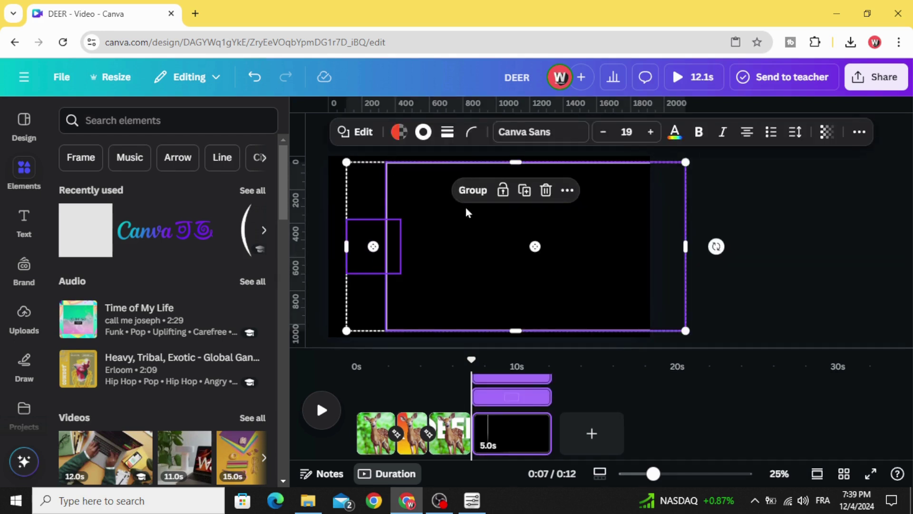
{"action": "left_click", "coordinate": [473, 190]}
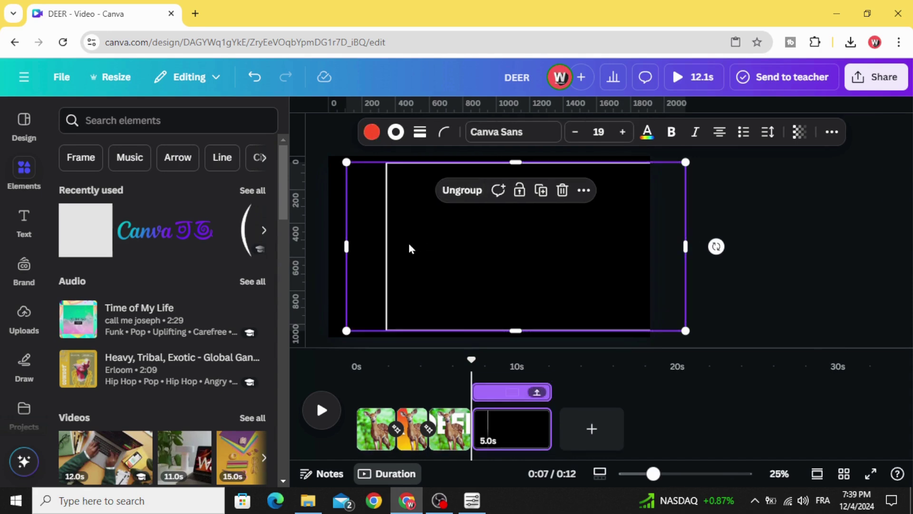
Step: Copy the frame group, paste it onto page 3, and slide it left
{"action": "right_click", "coordinate": [392, 246]}
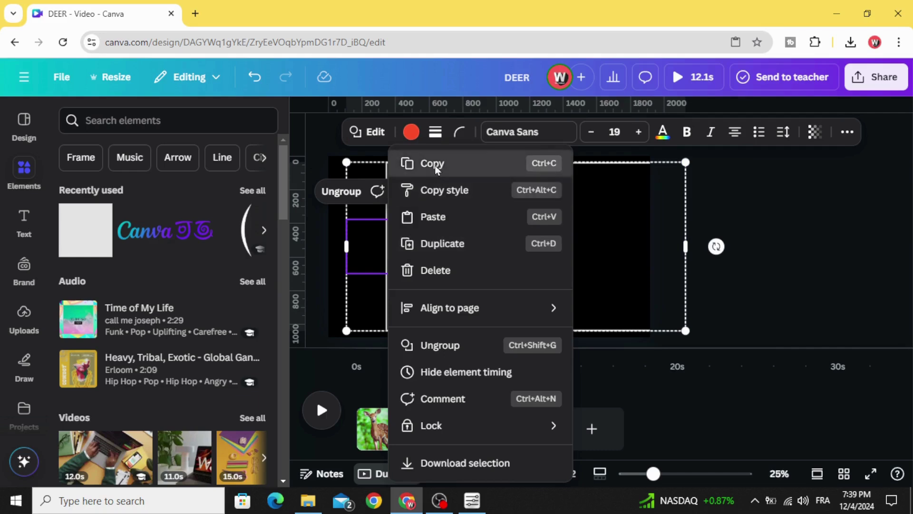
{"action": "left_click", "coordinate": [419, 162]}
{"action": "left_click", "coordinate": [444, 420]}
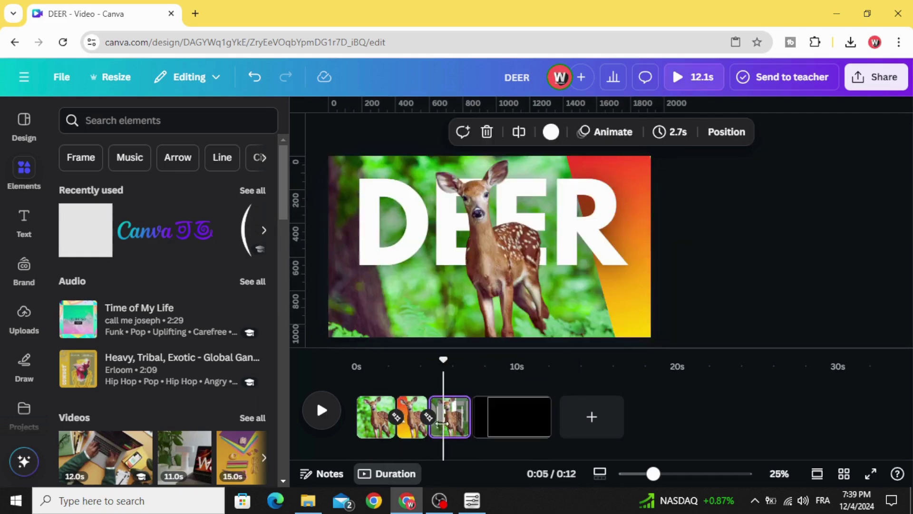
{"action": "right_click", "coordinate": [417, 256]}
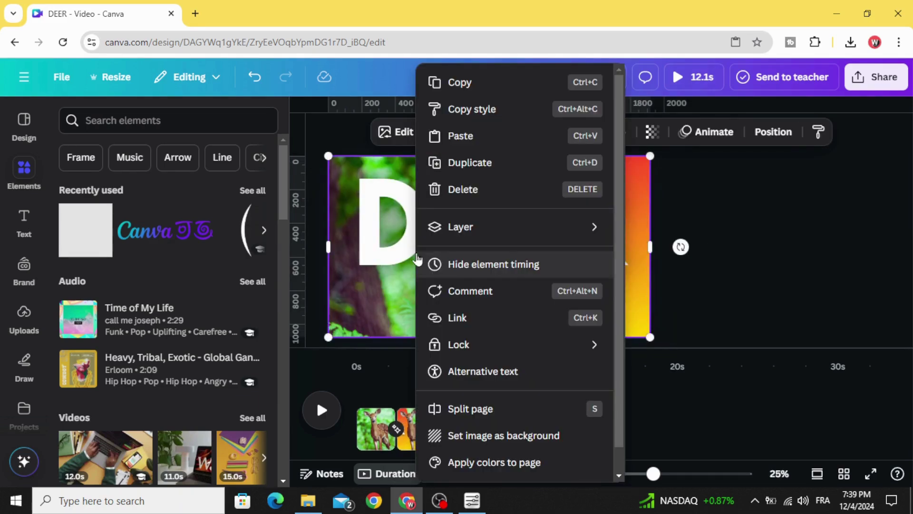
{"action": "left_click", "coordinate": [498, 142]}
{"action": "left_click_drag", "start_coordinate": [627, 295], "coordinate": [577, 291]}
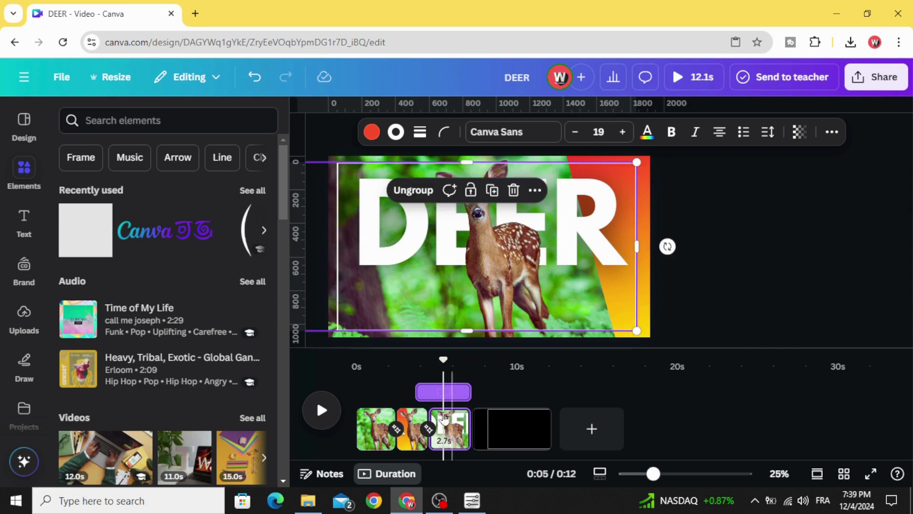
Step: Paste the frame group onto page 2 as well
{"action": "left_click", "coordinate": [412, 428]}
{"action": "left_click", "coordinate": [387, 318]}
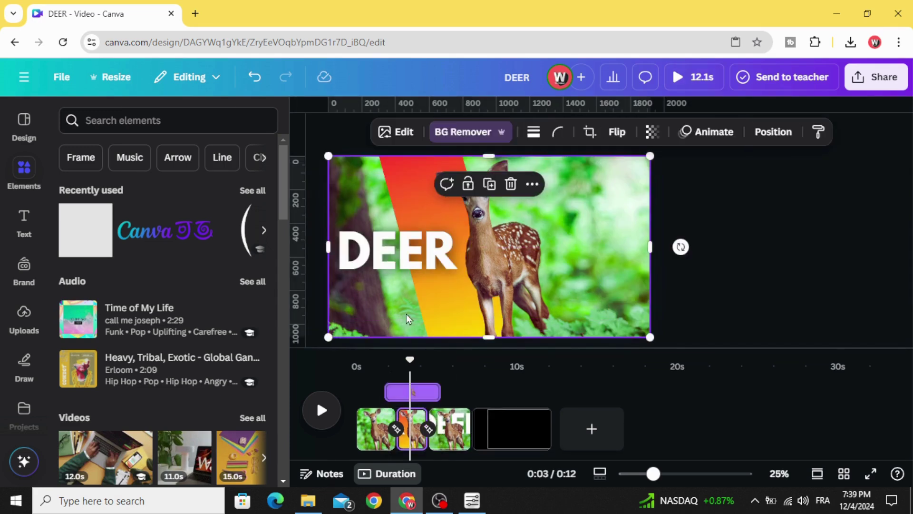
{"action": "right_click", "coordinate": [406, 314]}
{"action": "left_click", "coordinate": [471, 136]}
Step: Push page 2's pasted frame toward the right edge and play the video from the start
{"action": "left_click_drag", "start_coordinate": [419, 304], "coordinate": [691, 309]}
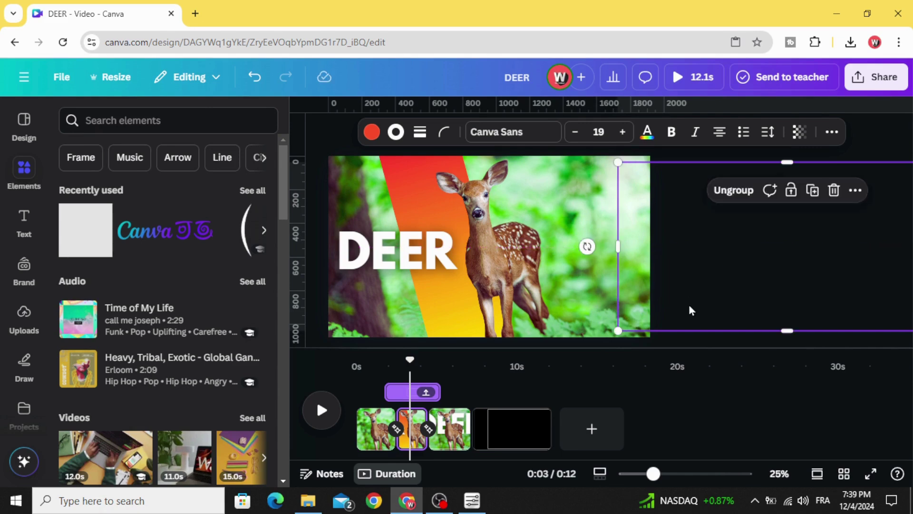
{"action": "left_click_drag", "start_coordinate": [406, 361], "coordinate": [366, 360]}
{"action": "left_click", "coordinate": [322, 411]}
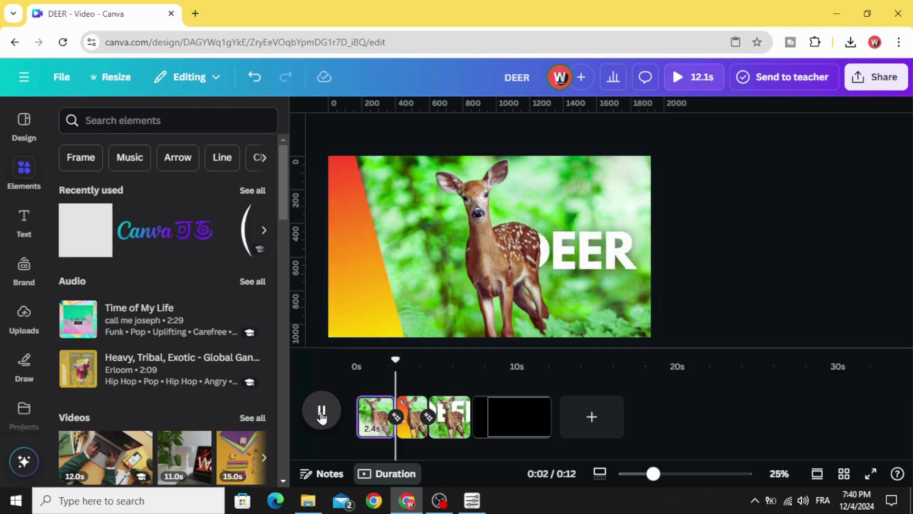